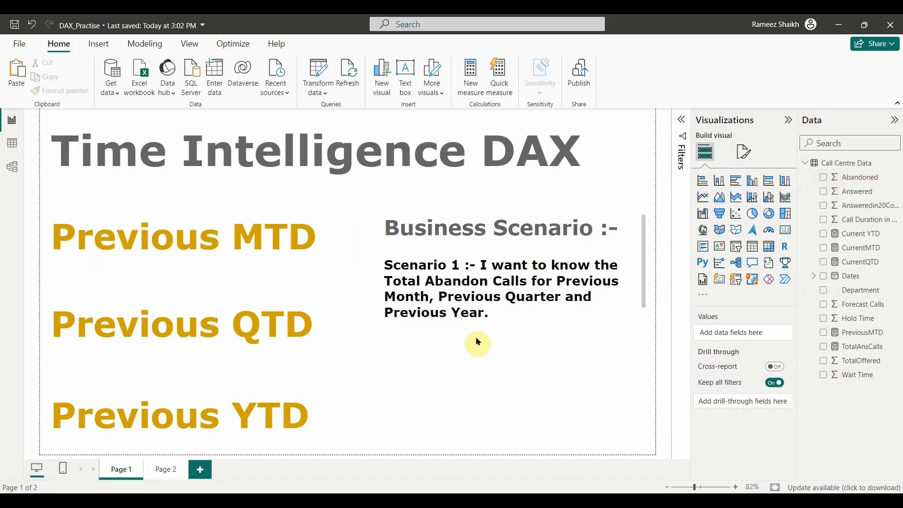
- Create a measure TotalAbnCalls = SUM('Call Centre Data'[Abandoned])
{"action": "left_click", "coordinate": [470, 87]}
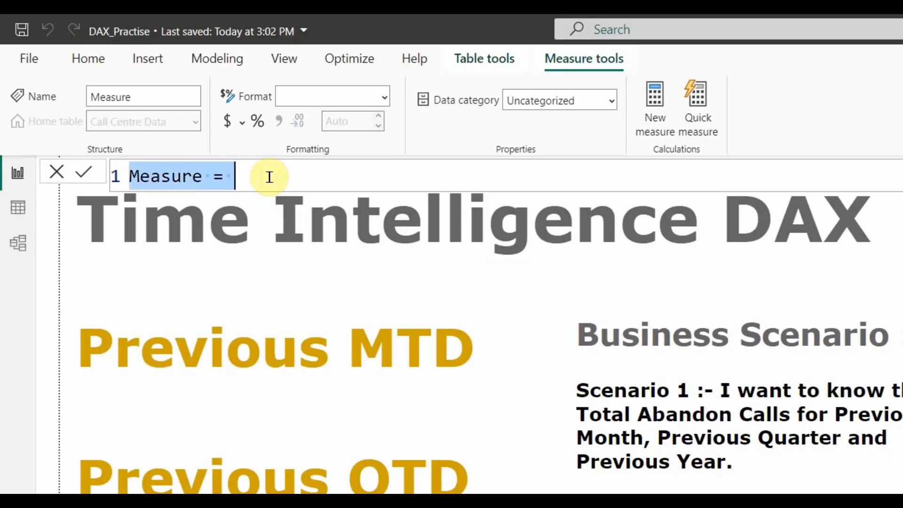
{"action": "type", "text": "Total"}
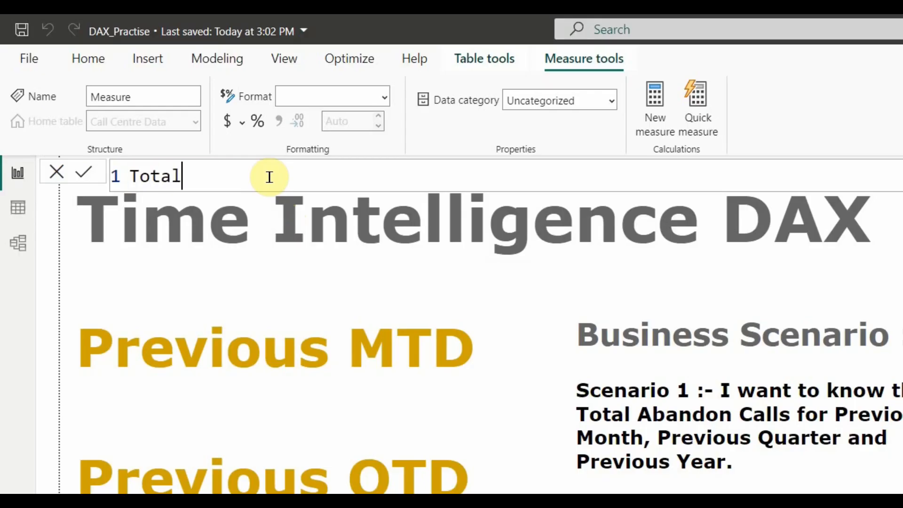
{"action": "type", "text": "AbnCa"}
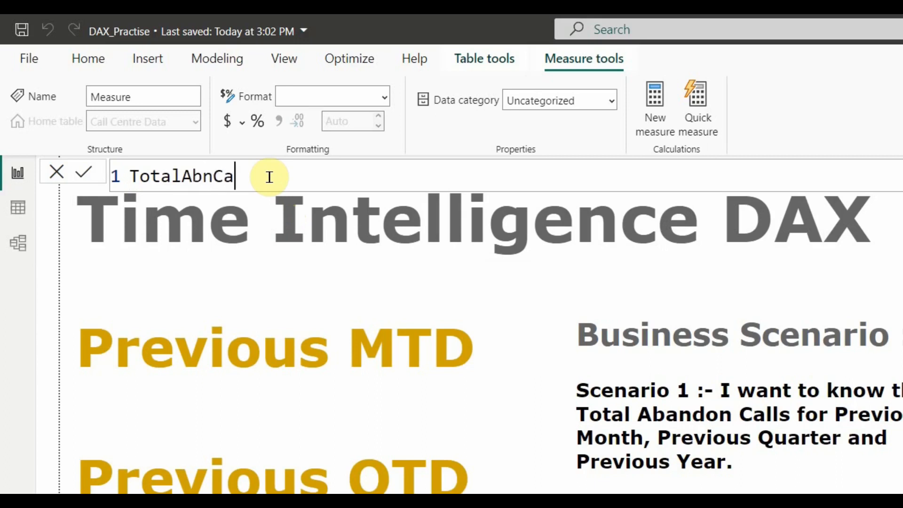
{"action": "type", "text": "lls = SUM("}
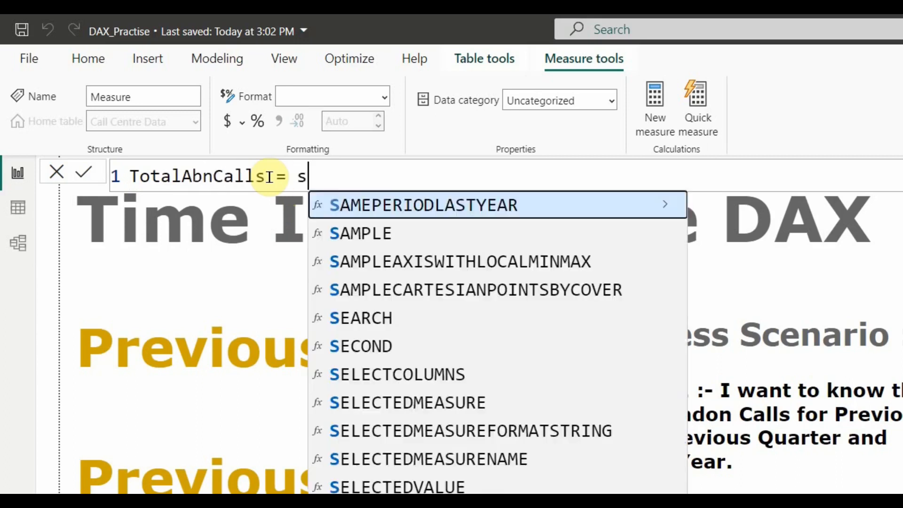
{"action": "key", "text": "Down"}
{"action": "key", "text": "Tab"}
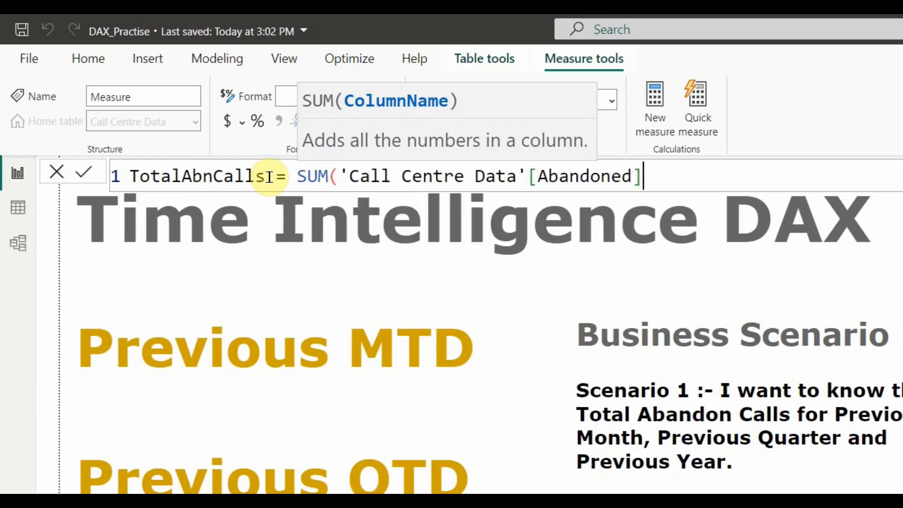
{"action": "type", "text": ")"}
{"action": "left_click", "coordinate": [87, 176]}
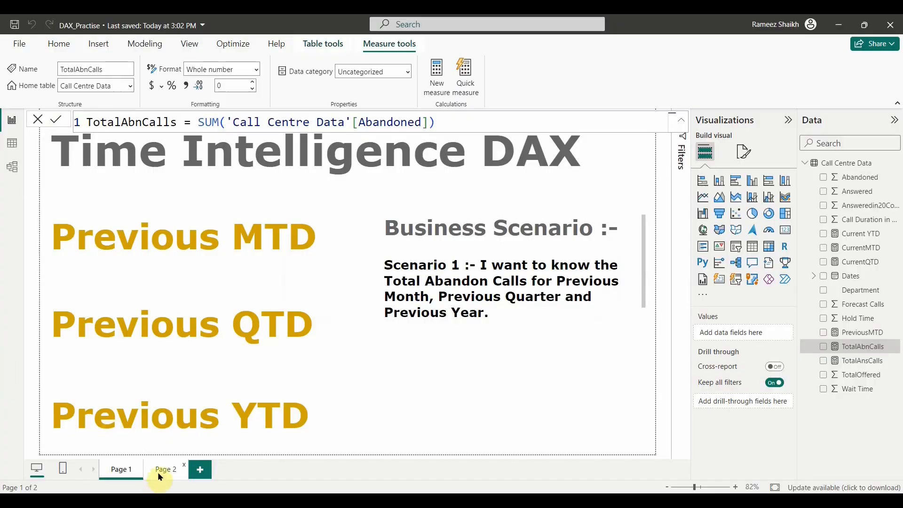
- Add a card showing TotalAbnCalls to Page 2, shrink it and place it in the canvas's upper-left corner
{"action": "left_click", "coordinate": [157, 471]}
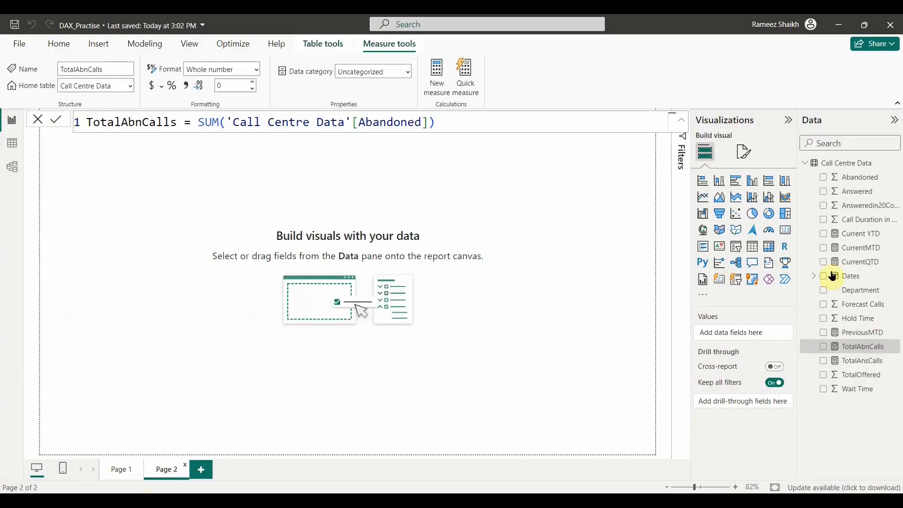
{"action": "left_click_drag", "start_coordinate": [845, 346], "coordinate": [229, 172]}
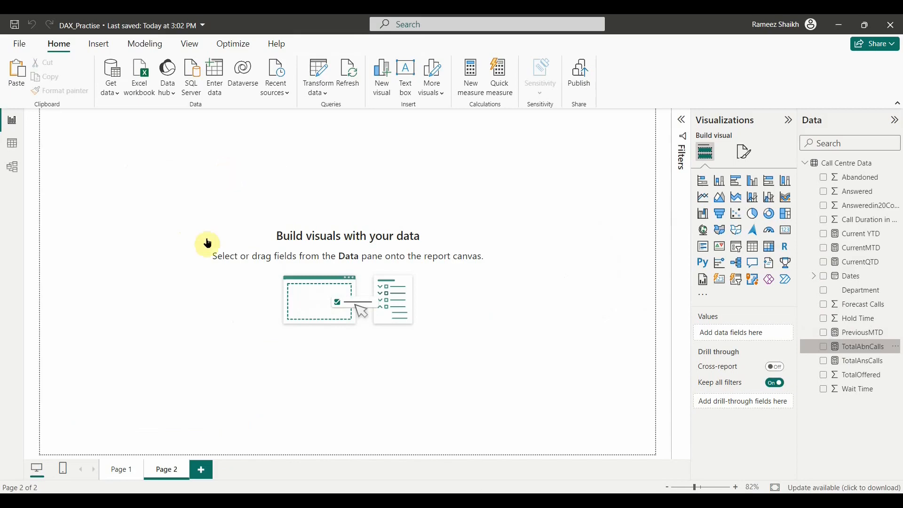
{"action": "left_click", "coordinate": [787, 231]}
{"action": "left_click_drag", "start_coordinate": [276, 239], "coordinate": [435, 284]}
{"action": "left_click_drag", "start_coordinate": [481, 203], "coordinate": [170, 205]}
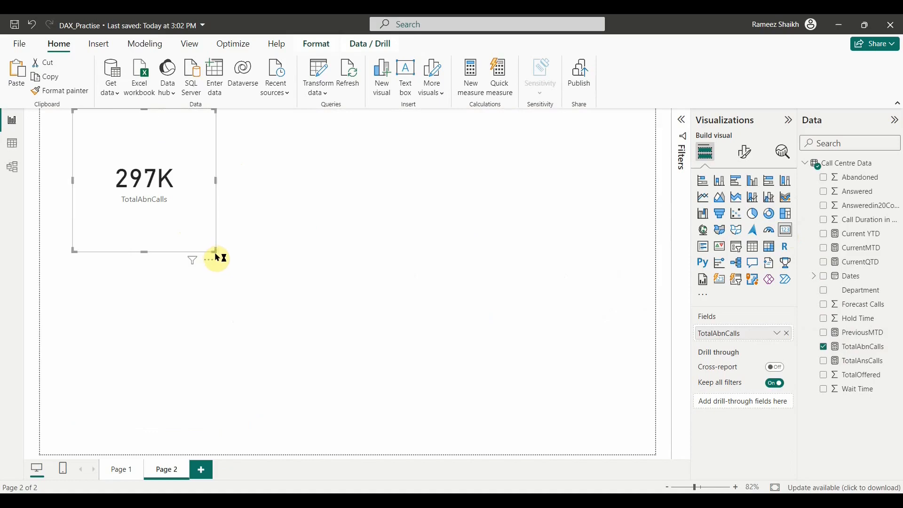
{"action": "left_click_drag", "start_coordinate": [213, 250], "coordinate": [196, 181]}
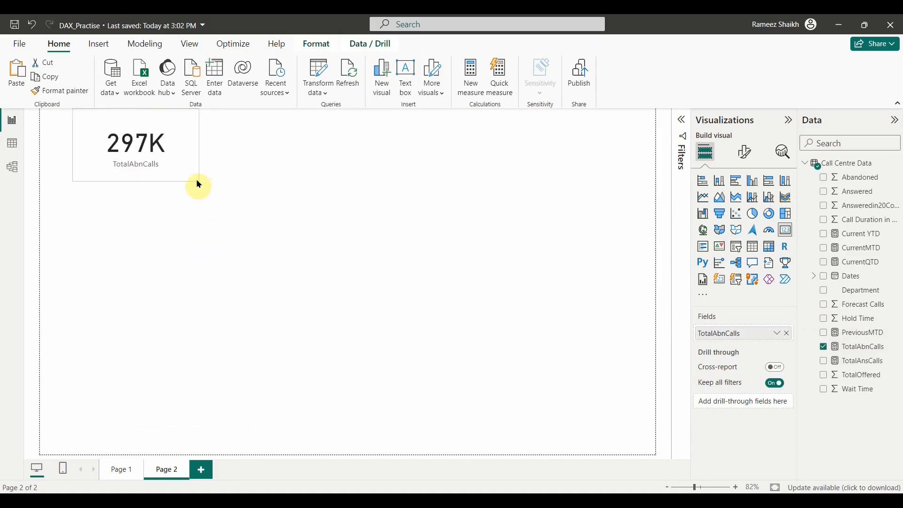
{"action": "left_click_drag", "start_coordinate": [135, 174], "coordinate": [113, 187]}
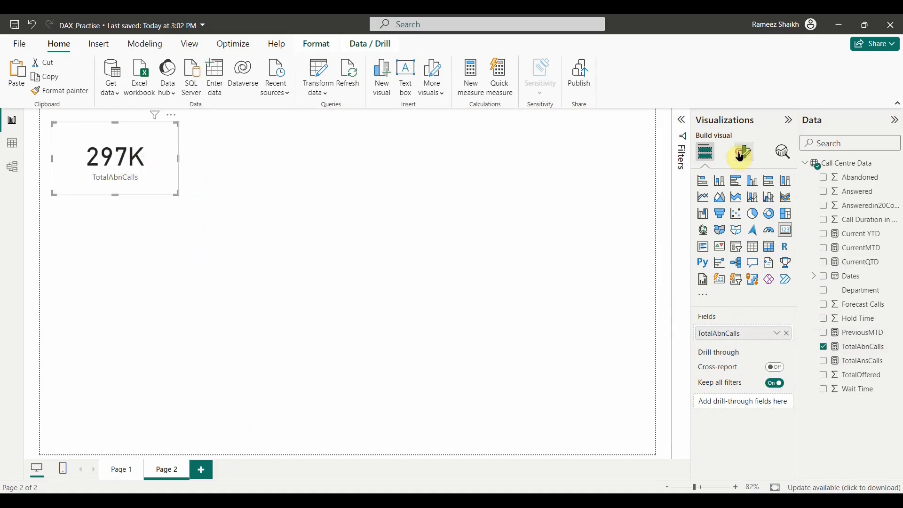
- Remove the display-unit abbreviation from the card's callout value so the full number shows, and shrink the card slightly
{"action": "left_click", "coordinate": [745, 152]}
{"action": "left_click", "coordinate": [734, 233]}
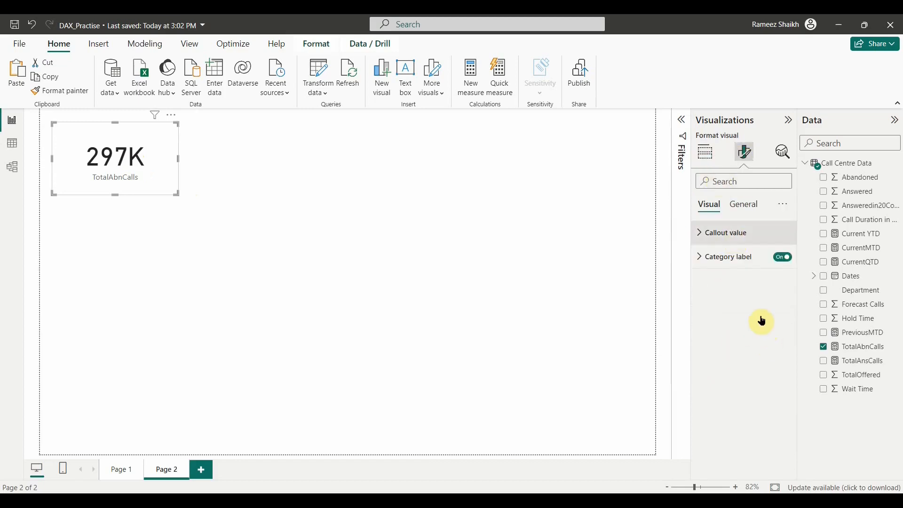
{"action": "left_click", "coordinate": [738, 352]}
{"action": "left_click", "coordinate": [733, 380]}
{"action": "left_click_drag", "start_coordinate": [178, 194], "coordinate": [172, 187]}
- Add a matrix below the card on Page 2 with the Dates hierarchy as rows and Abandoned as values
{"action": "left_click", "coordinate": [115, 469]}
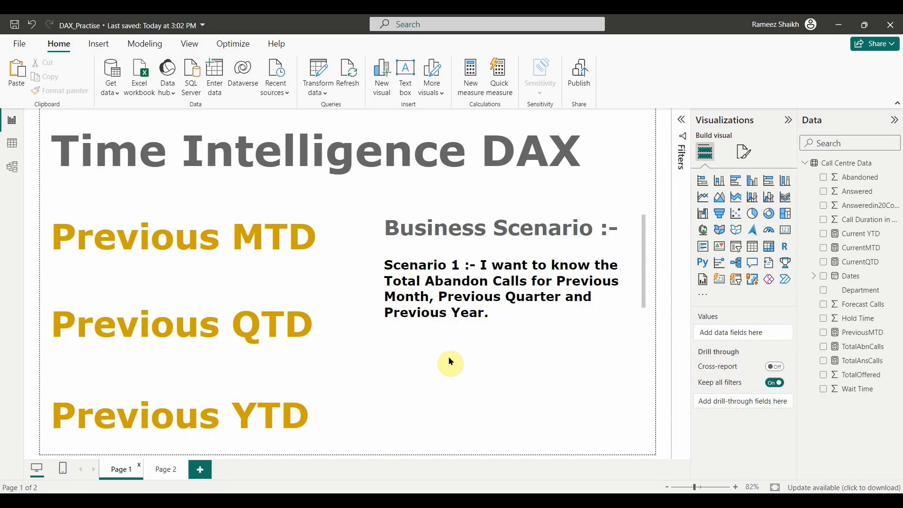
{"action": "left_click", "coordinate": [163, 469]}
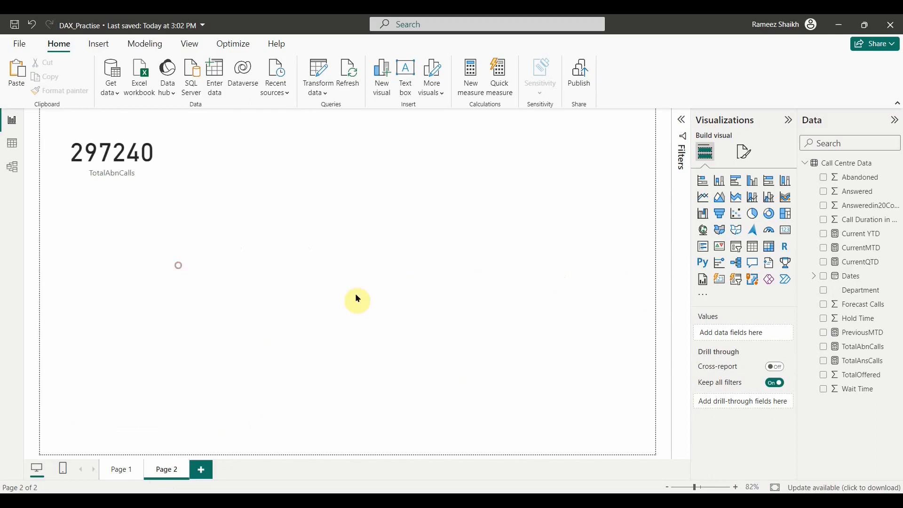
{"action": "left_click", "coordinate": [824, 276]}
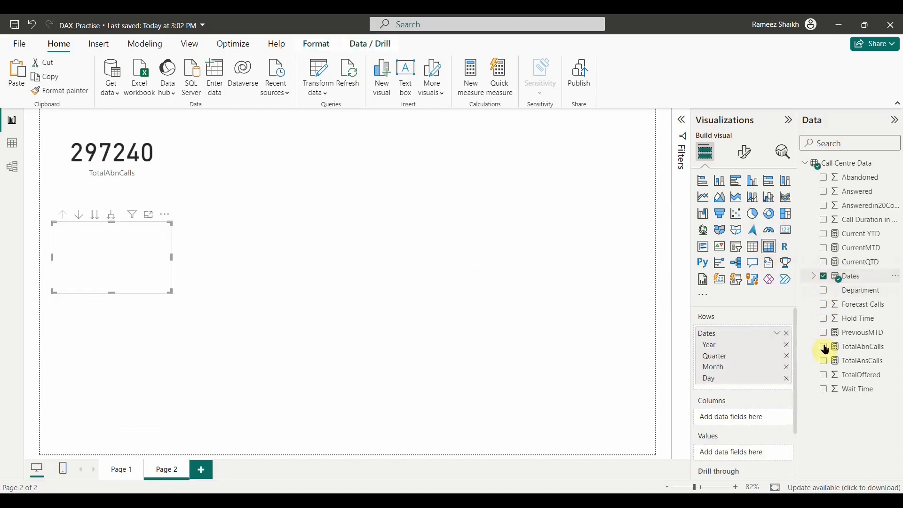
{"action": "left_click", "coordinate": [825, 177]}
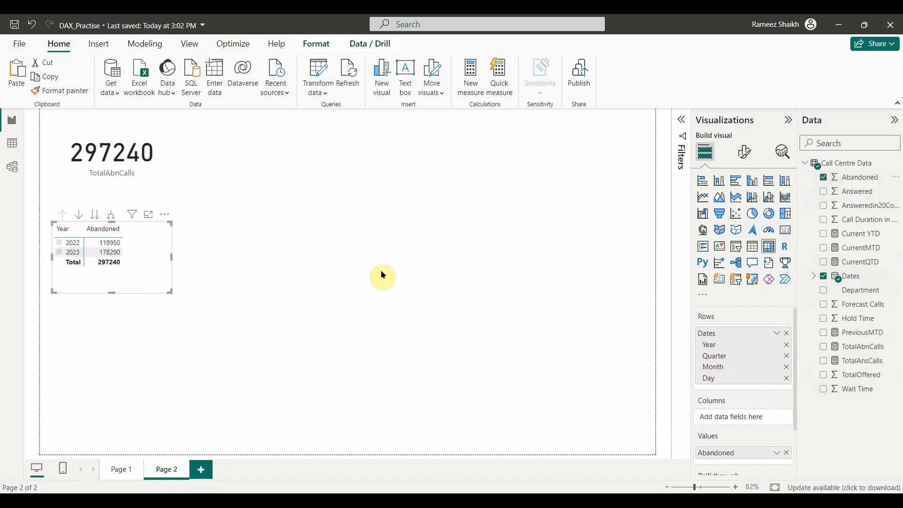
- Enlarge the text of the matrix's values and set its column header font size to 15
{"action": "left_click", "coordinate": [745, 152]}
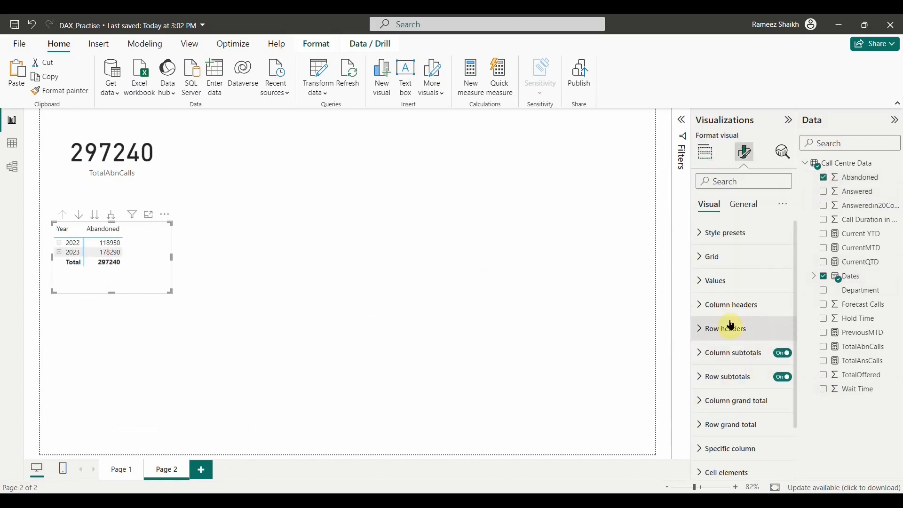
{"action": "left_click", "coordinate": [715, 282]}
{"action": "left_click", "coordinate": [715, 282]}
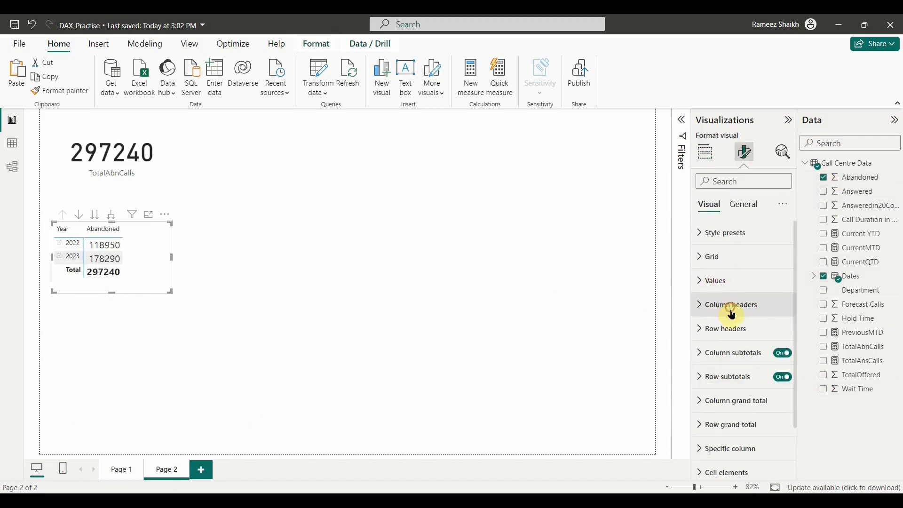
{"action": "left_click", "coordinate": [732, 314]}
{"action": "left_click", "coordinate": [768, 363]}
{"action": "type", "text": "15"}
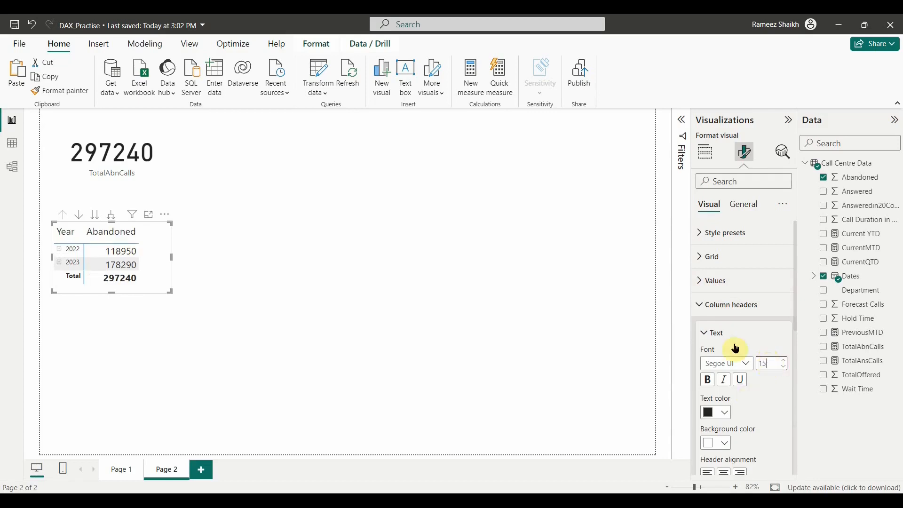
- Set the matrix's row header font size to 15 and make the matrix wider and taller
{"action": "left_click", "coordinate": [730, 305]}
{"action": "left_click", "coordinate": [725, 328]}
{"action": "left_click", "coordinate": [771, 390]}
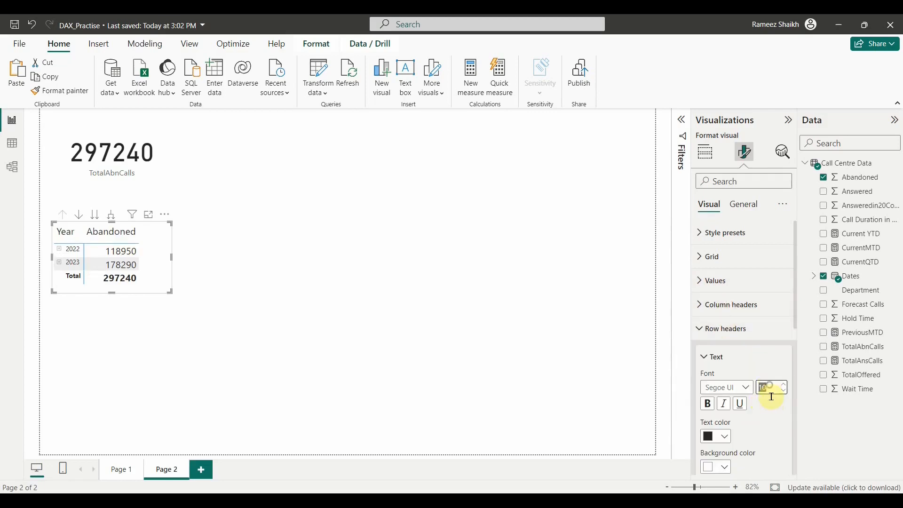
{"action": "type", "text": "15"}
{"action": "left_click", "coordinate": [174, 294]}
{"action": "left_click_drag", "start_coordinate": [167, 287], "coordinate": [255, 334]}
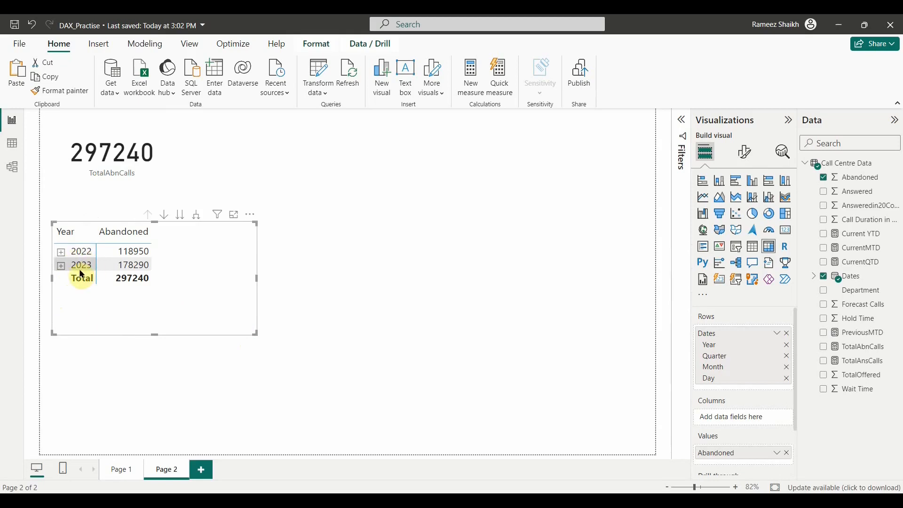
- Remove Quarter and Day from the matrix's date hierarchy and expand 2023 into its months
{"action": "left_click", "coordinate": [788, 357]}
{"action": "left_click", "coordinate": [788, 368]}
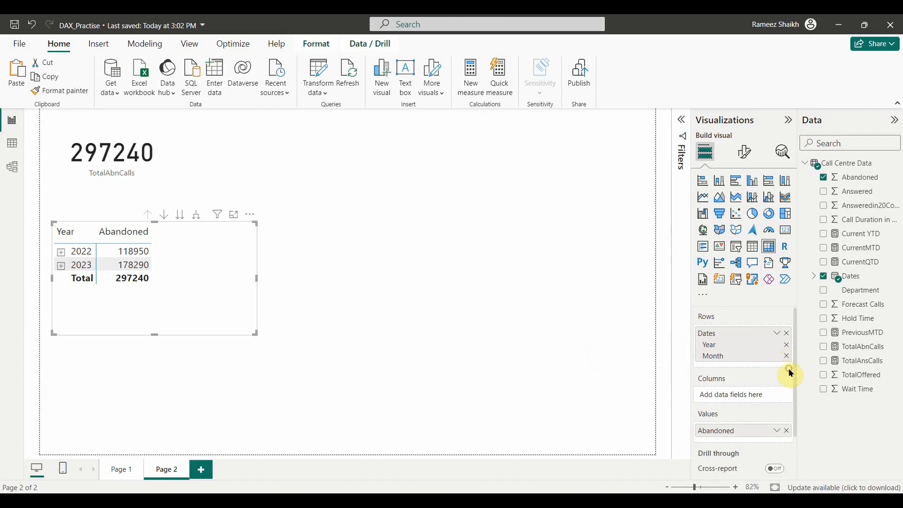
{"action": "left_click", "coordinate": [61, 266]}
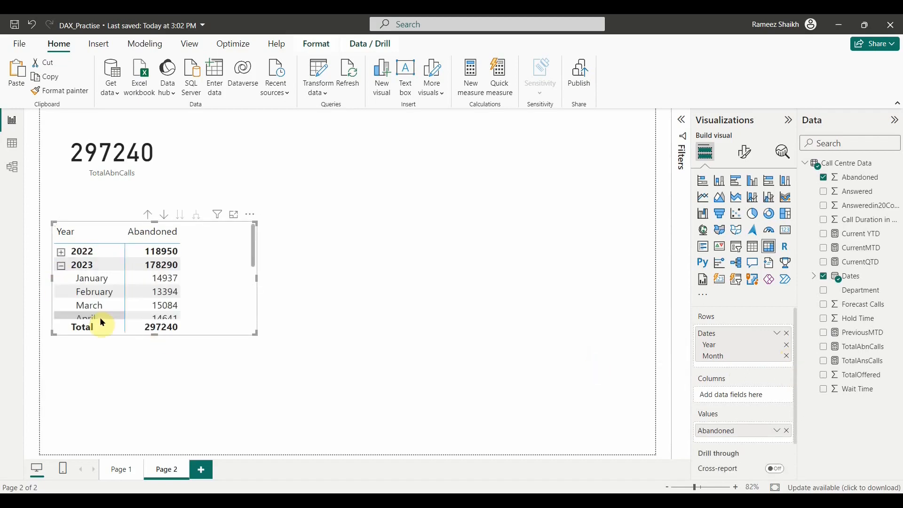
- Enlarge the matrix further so that most of the 2023 months fit in it
{"action": "scroll", "coordinate": [132, 311], "scroll_direction": "down", "scroll_amount": 3}
{"action": "left_click_drag", "start_coordinate": [253, 333], "coordinate": [285, 415]}
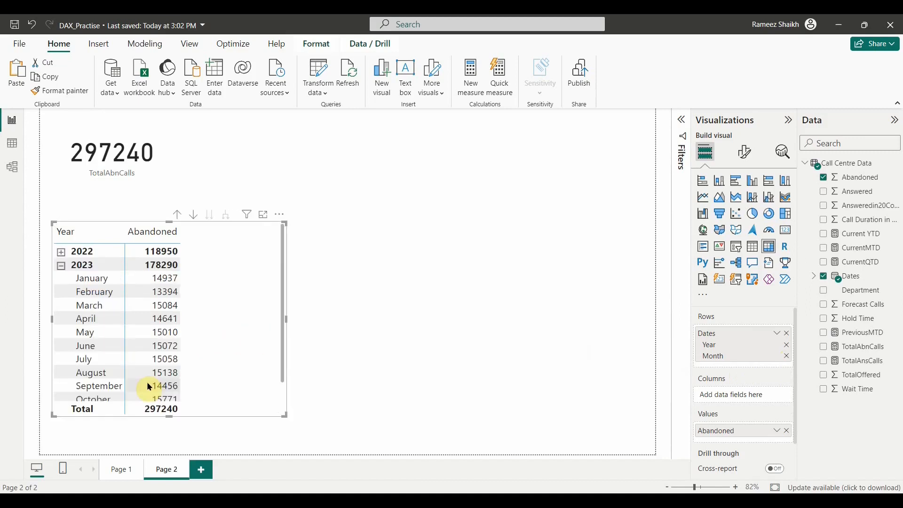
{"action": "scroll", "coordinate": [147, 382], "scroll_direction": "down", "scroll_amount": 3}
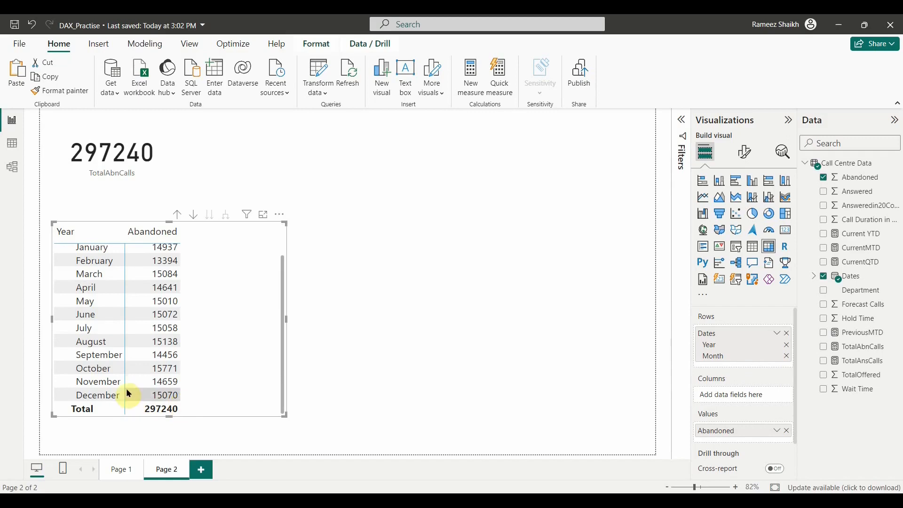
{"action": "scroll", "coordinate": [117, 376], "scroll_direction": "up", "scroll_amount": 3}
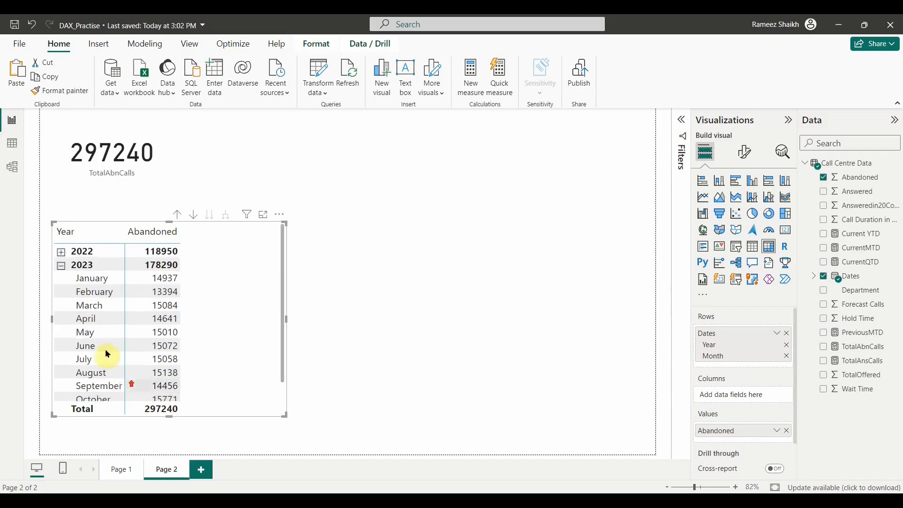
- Examine the monthly Abandoned figures by expanding and collapsing 2022, and review the months of 2023 through December
{"action": "left_click", "coordinate": [61, 253]}
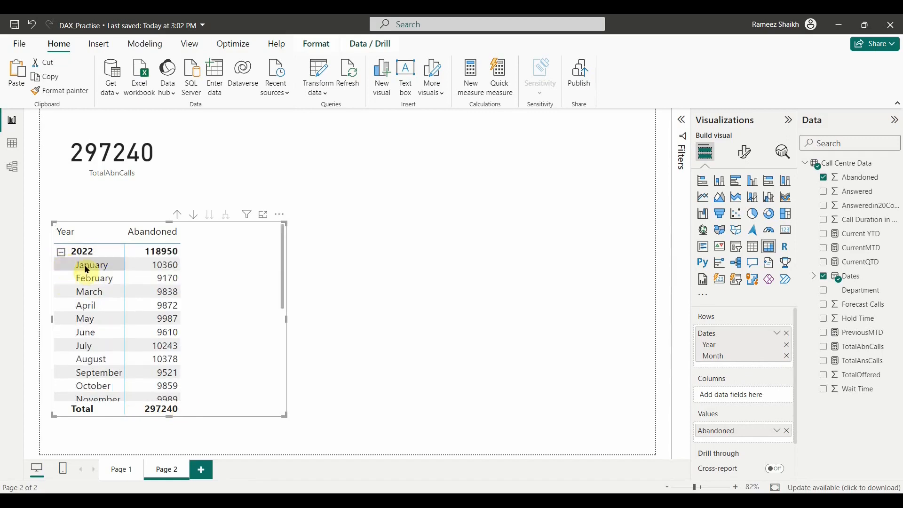
{"action": "scroll", "coordinate": [111, 342], "scroll_direction": "down", "scroll_amount": 5}
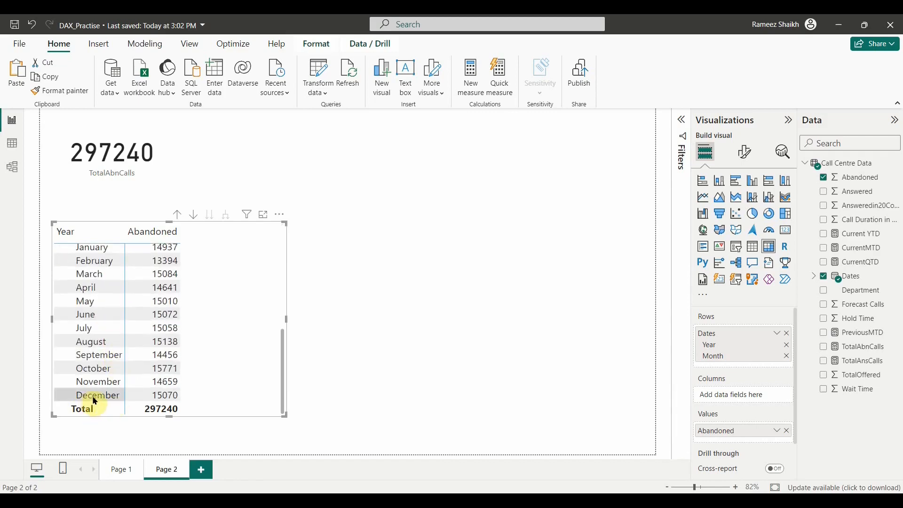
{"action": "scroll", "coordinate": [111, 374], "scroll_direction": "up", "scroll_amount": 5}
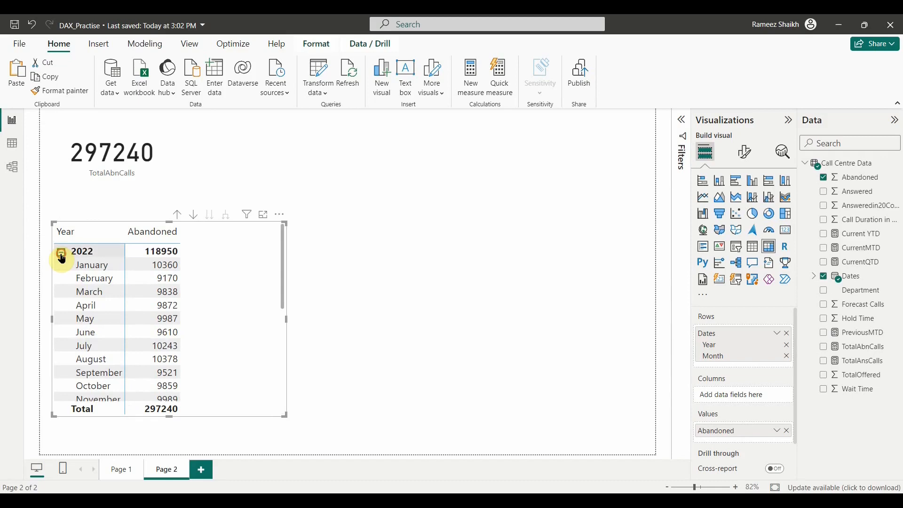
{"action": "left_click", "coordinate": [60, 253]}
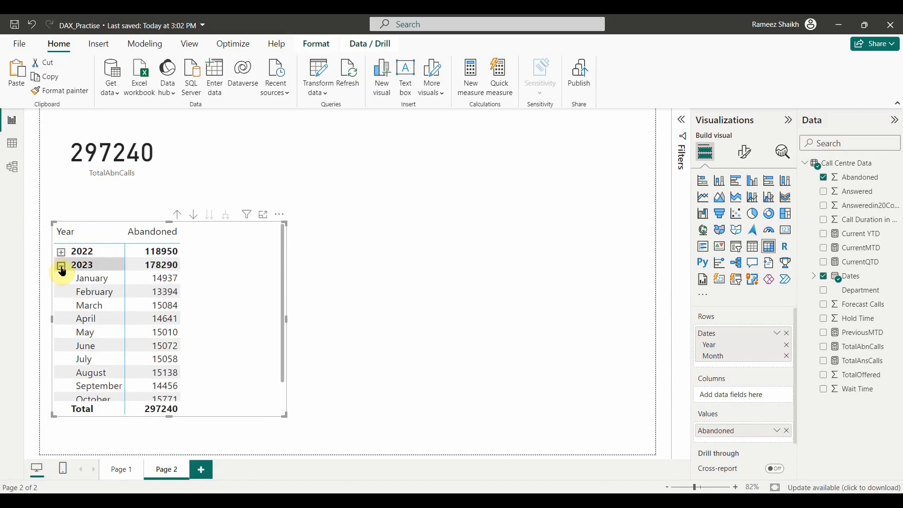
{"action": "scroll", "coordinate": [162, 343], "scroll_direction": "down", "scroll_amount": 2}
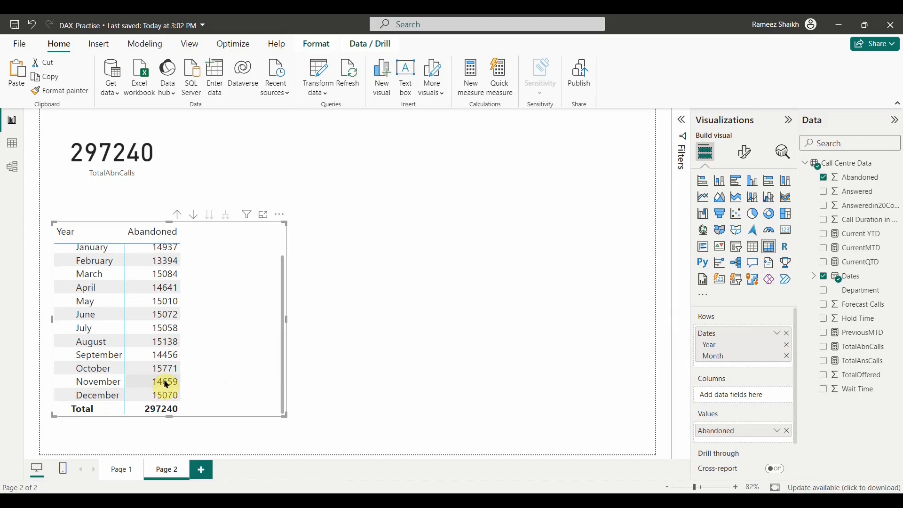
- Create a measure named Previous MTD that starts with CALCULATE and takes [TotalAbnCalls] as its expression
{"action": "left_click", "coordinate": [422, 361]}
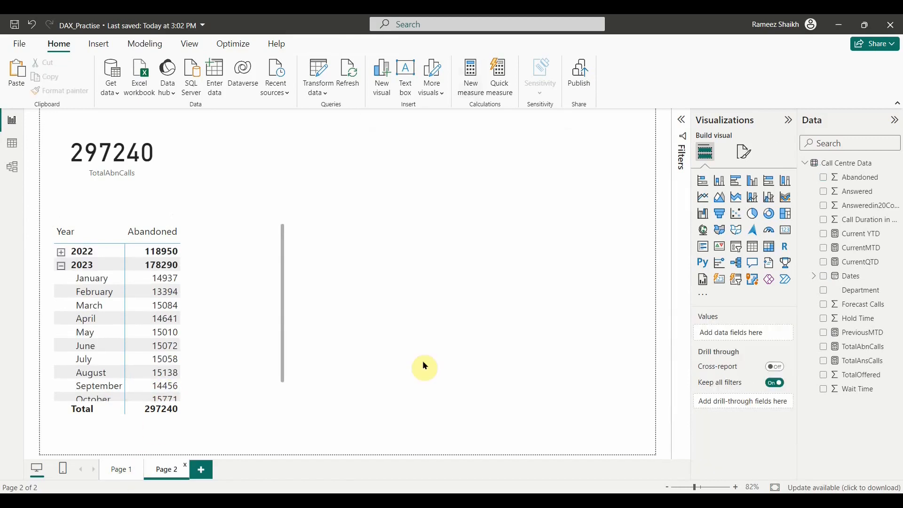
{"action": "left_click", "coordinate": [469, 88]}
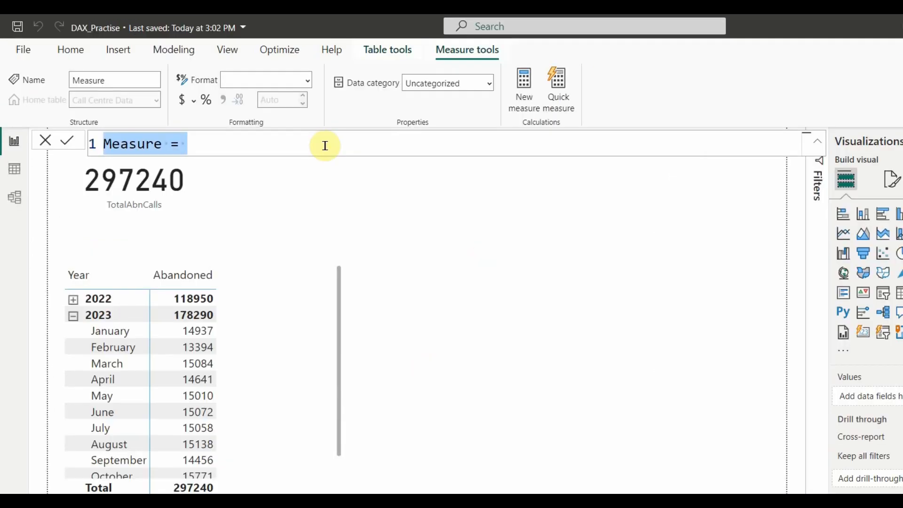
{"action": "type", "text": "Previous"}
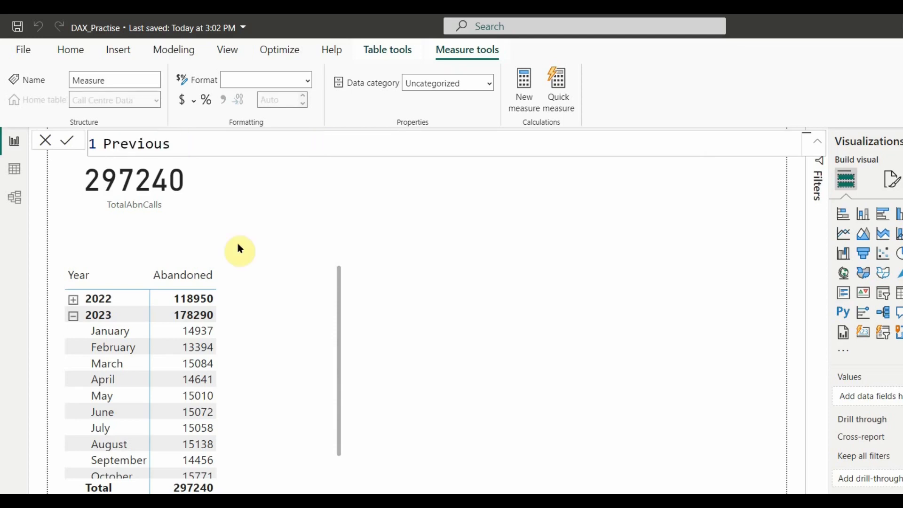
{"action": "type", "text": " MTD = ca"}
{"action": "key", "text": "Tab"}
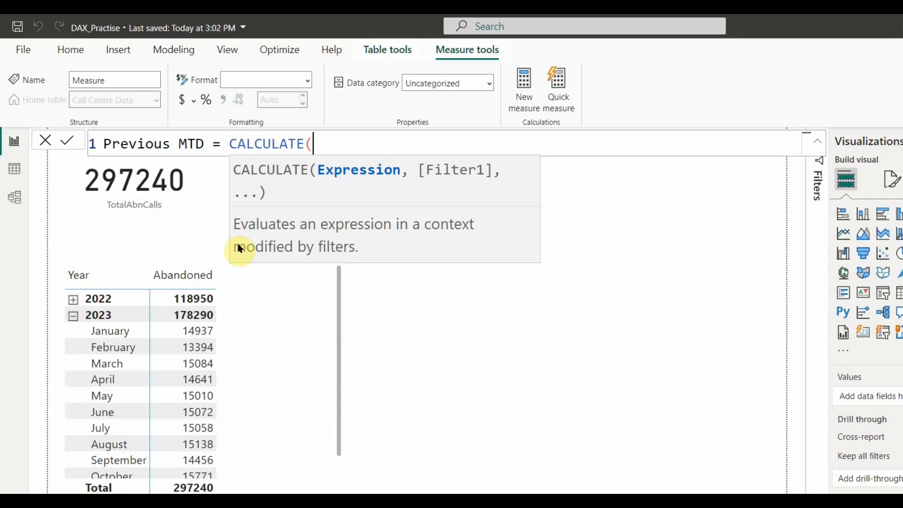
{"action": "type", "text": "tota"}
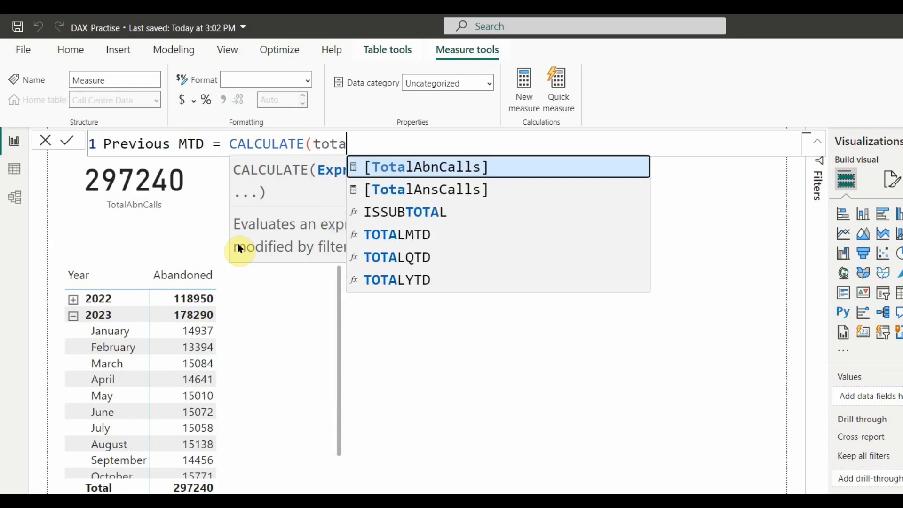
{"action": "key", "text": "Tab"}
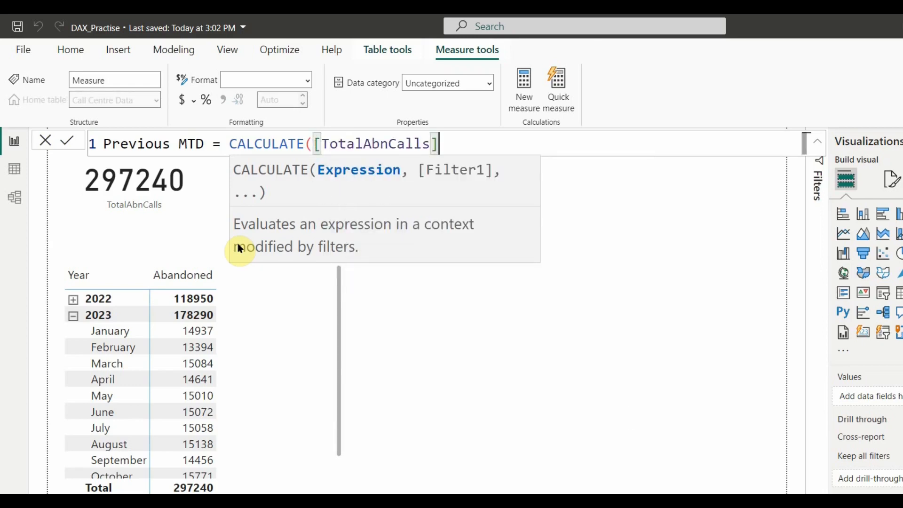
{"action": "type", "text": ","}
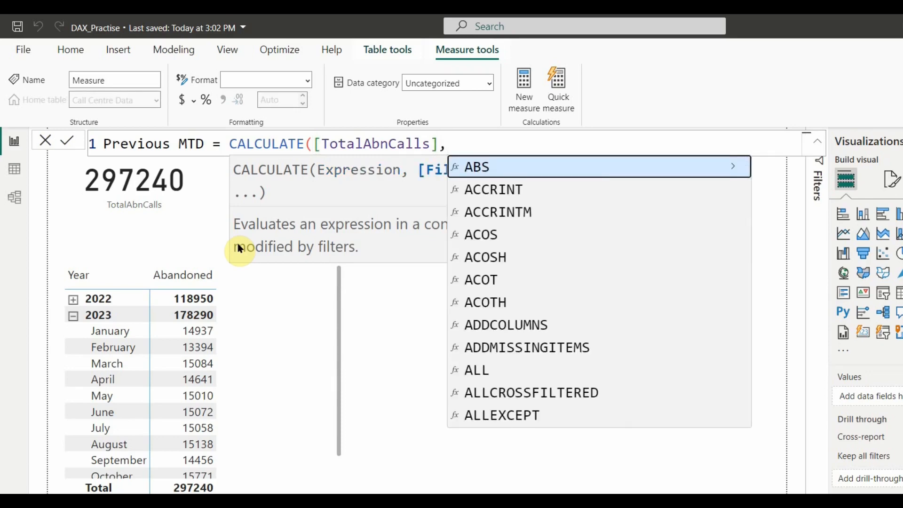
- Add the PREVIOUSMONTH function as the filter argument of the Previous MTD measure
{"action": "type", "text": "prev"}
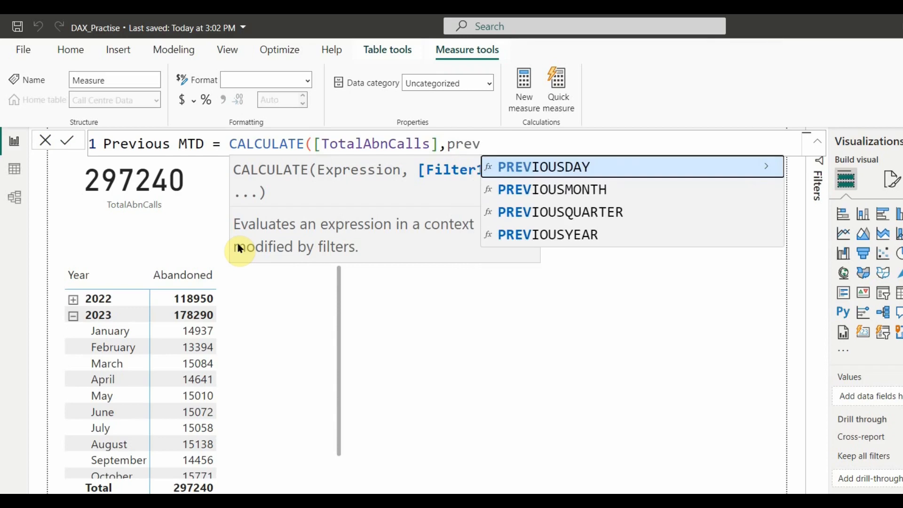
{"action": "key", "text": "Down"}
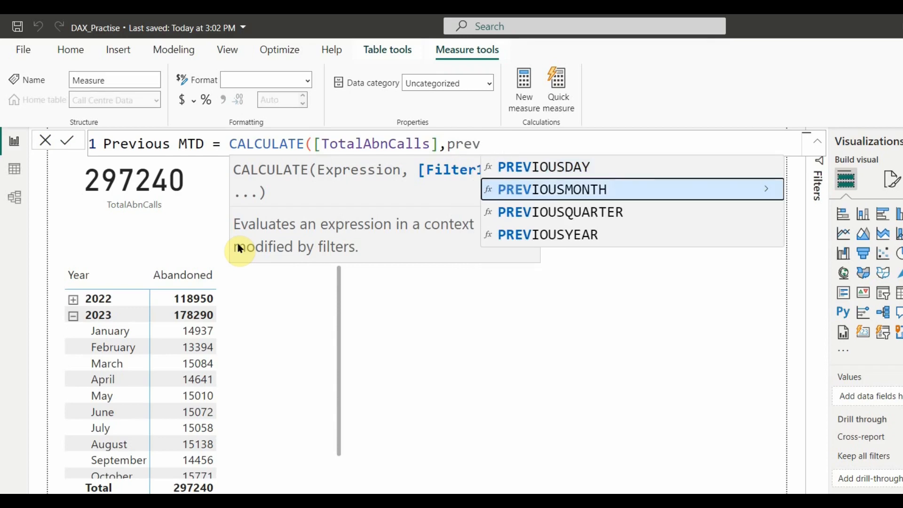
{"action": "key", "text": "Tab"}
{"action": "type", "text": "("}
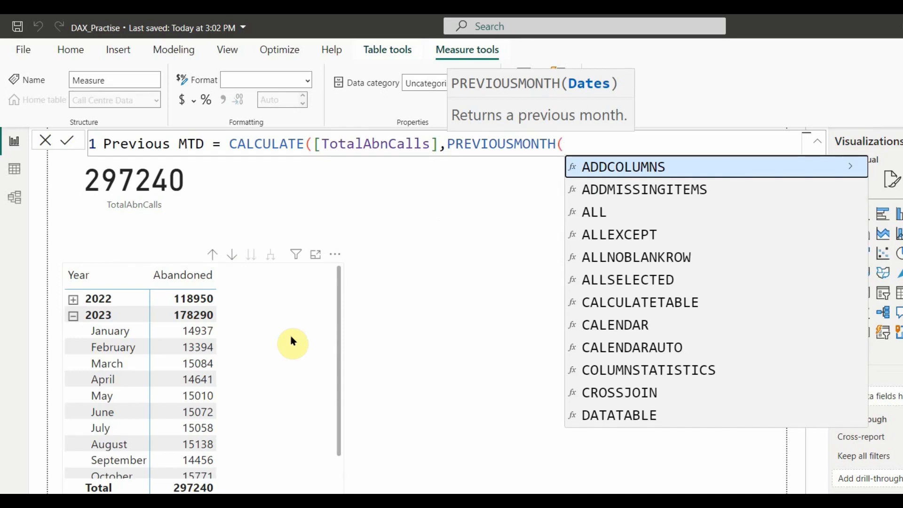
- Complete PREVIOUSMONTH with DATESMTD('Call Centre Data'[Dates]), close the open parentheses and commit the Previous MTD measure
{"action": "type", "text": "daT"}
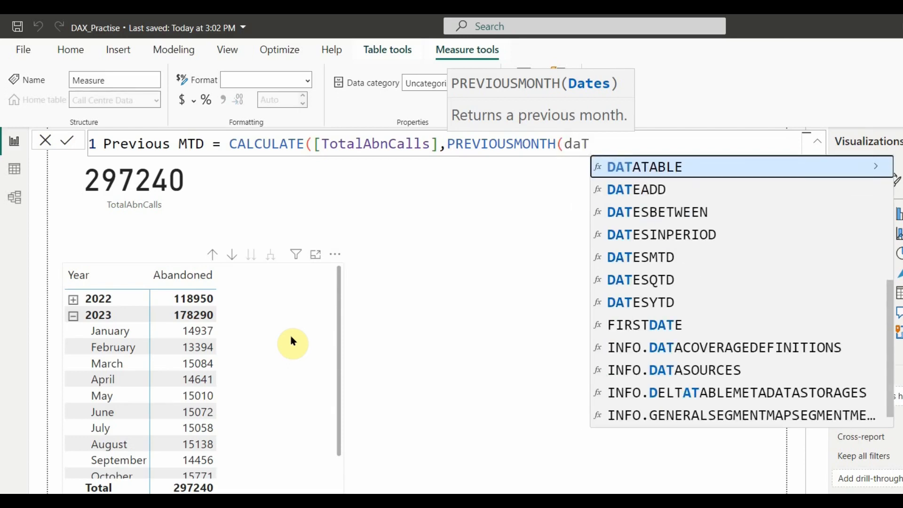
{"action": "type", "text": "es"}
{"action": "key", "text": "Down"}
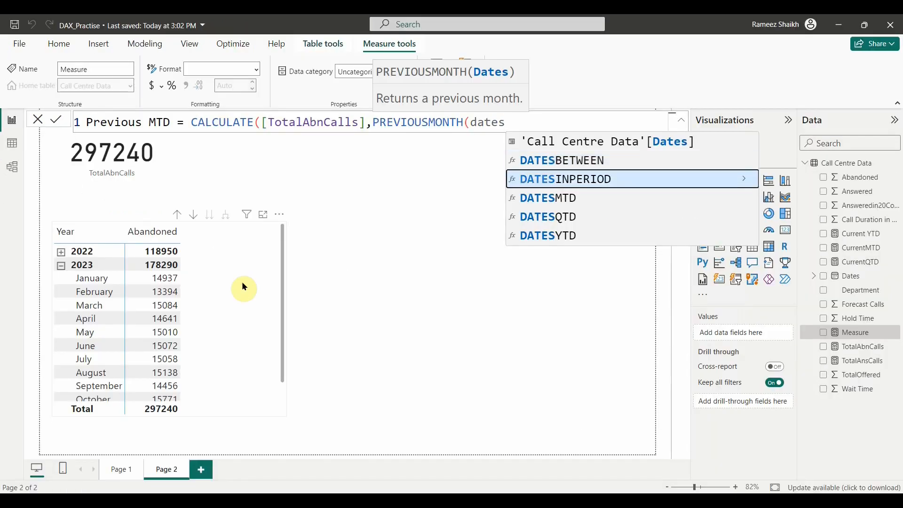
{"action": "key", "text": "Down"}
{"action": "key", "text": "Tab"}
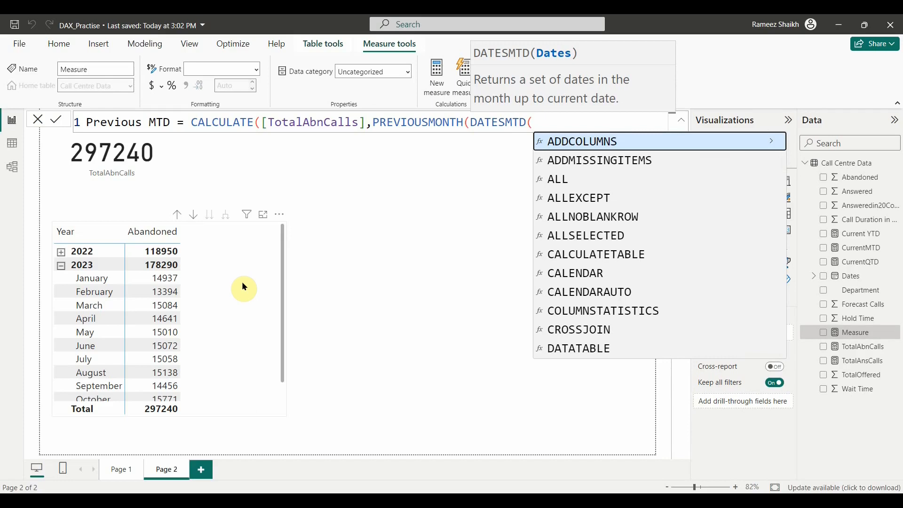
{"action": "type", "text": "cal"}
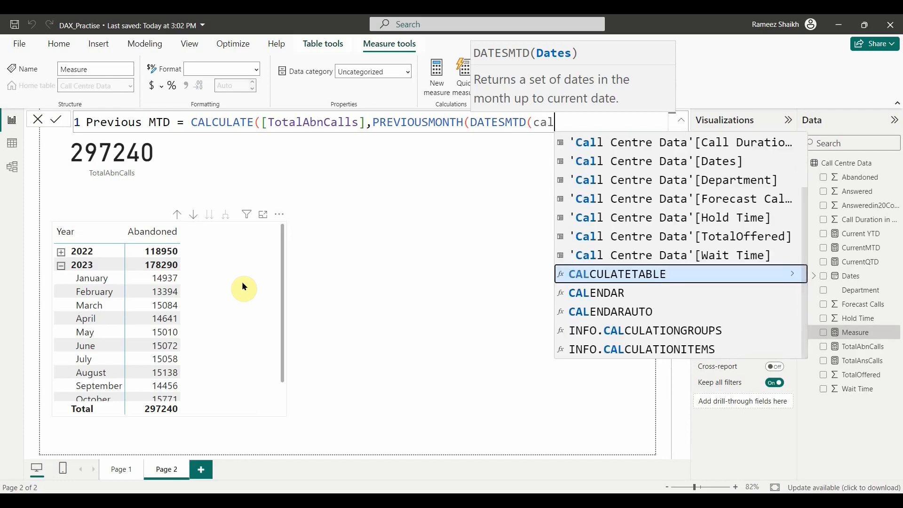
{"action": "left_click", "coordinate": [625, 161]}
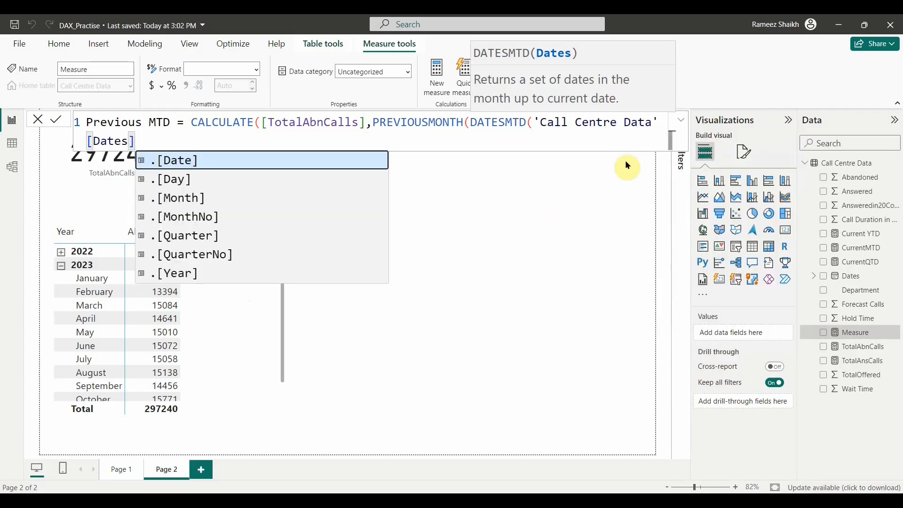
{"action": "key", "text": "Escape"}
{"action": "type", "text": ")"}
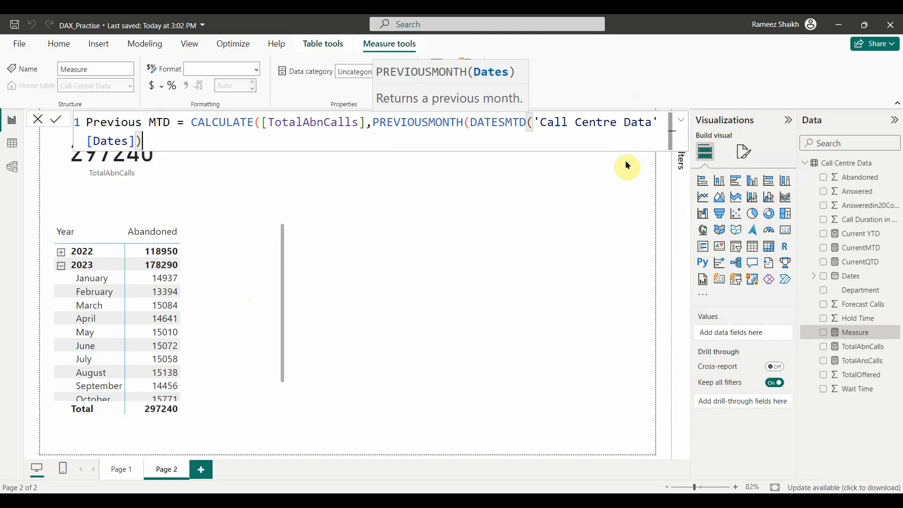
{"action": "type", "text": ")"}
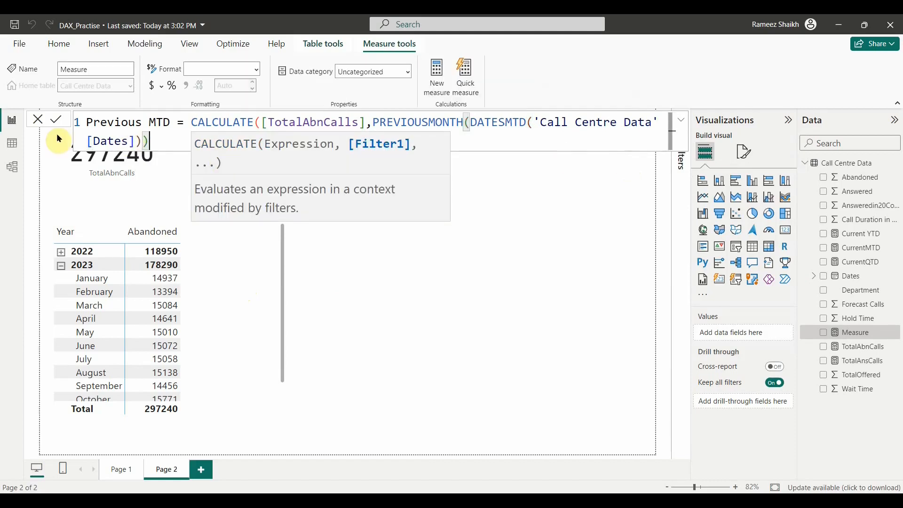
{"action": "left_click", "coordinate": [56, 120]}
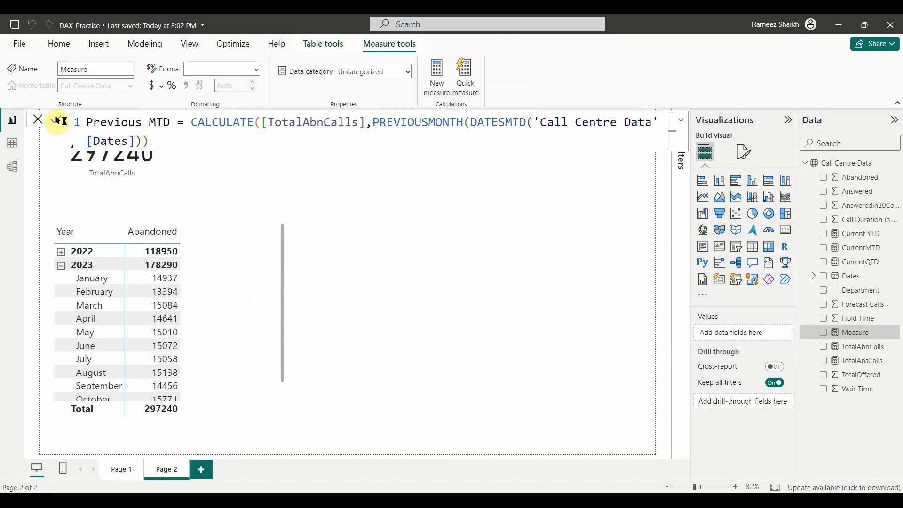
- Duplicate the TotalAbnCalls card and place the copy to the right of the original
{"action": "left_click", "coordinate": [105, 167]}
{"action": "key", "text": "ctrl+c"}
{"action": "key", "text": "ctrl+v"}
{"action": "left_click_drag", "start_coordinate": [117, 172], "coordinate": [257, 166]}
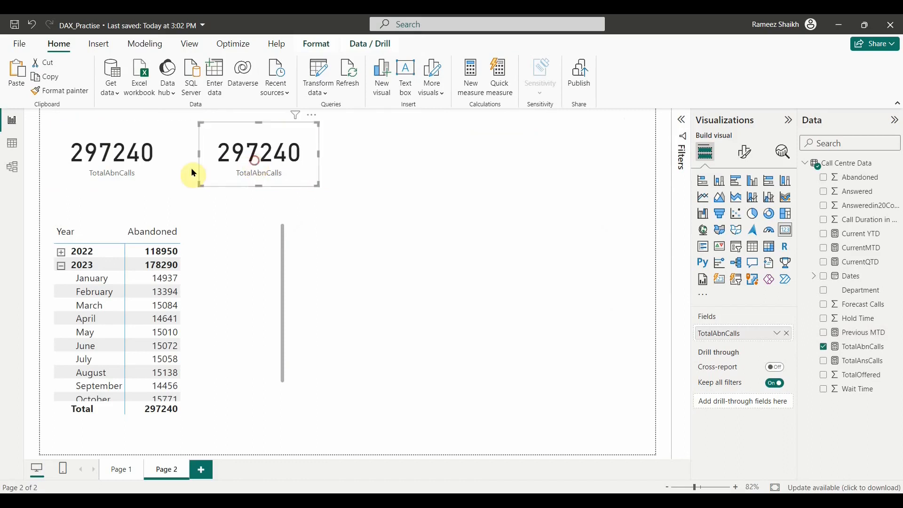
- Replace the copied card's field with Previous MTD, adjust its position and compare it with the matrix's November 2023 row
{"action": "left_click", "coordinate": [787, 334]}
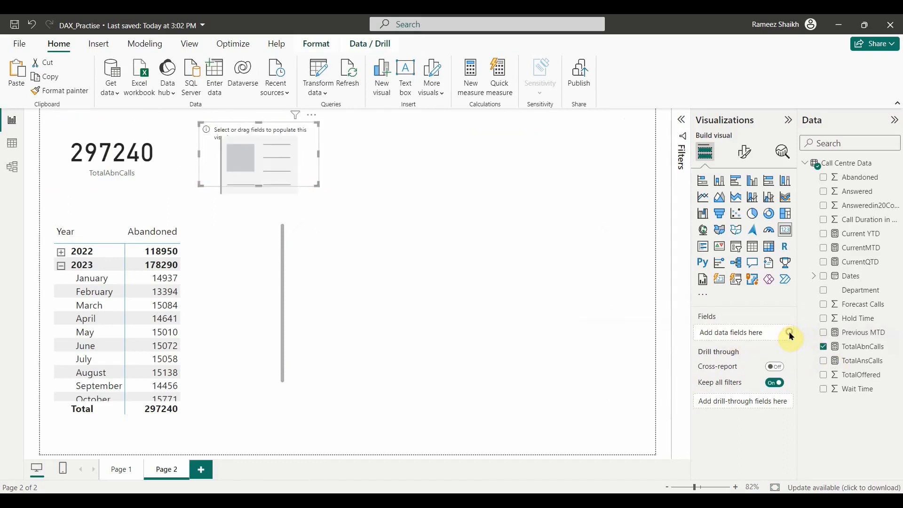
{"action": "left_click", "coordinate": [824, 334]}
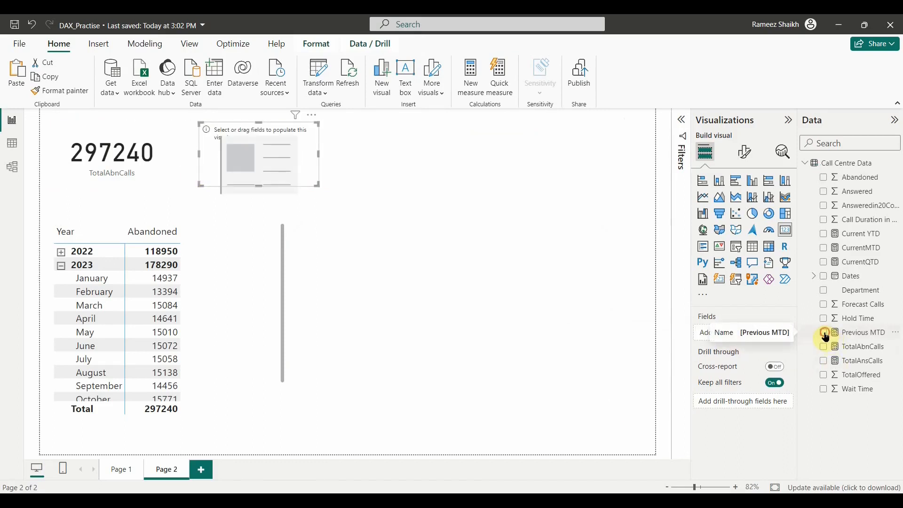
{"action": "left_click_drag", "start_coordinate": [253, 142], "coordinate": [254, 159]}
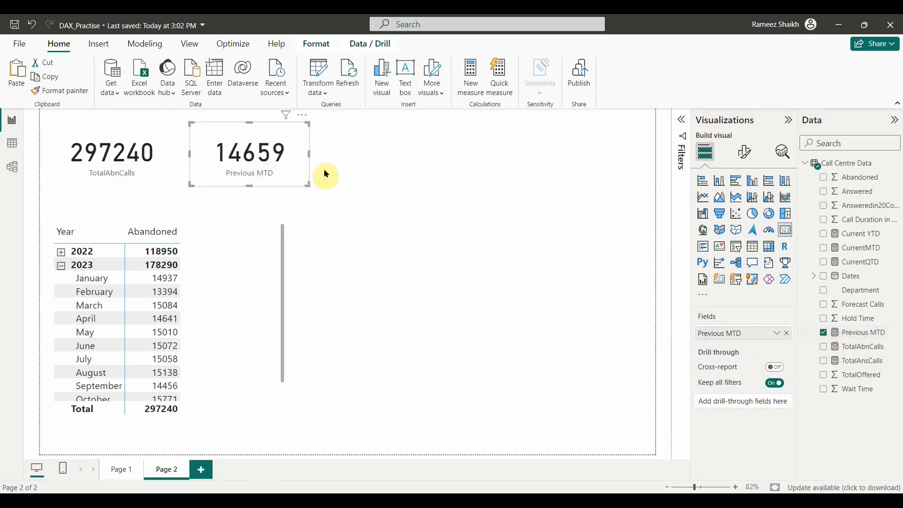
{"action": "scroll", "coordinate": [225, 298], "scroll_direction": "down", "scroll_amount": 2}
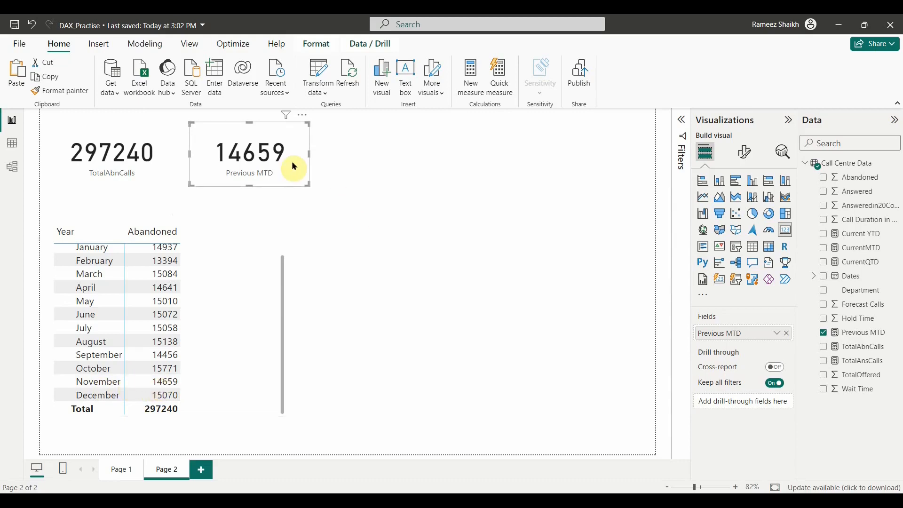
{"action": "left_click_drag", "start_coordinate": [292, 161], "coordinate": [290, 163]}
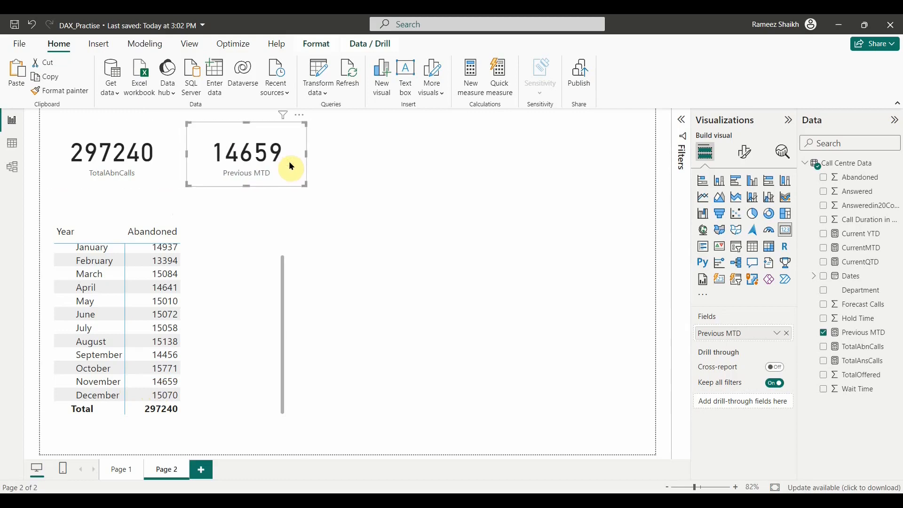
- Paste two more cards in the row beside Previous MTD with their fields removed, and collapse 2023 in the matrix
{"action": "key", "text": "ctrl+v"}
{"action": "left_click_drag", "start_coordinate": [259, 158], "coordinate": [392, 157]}
{"action": "left_click", "coordinate": [787, 334]}
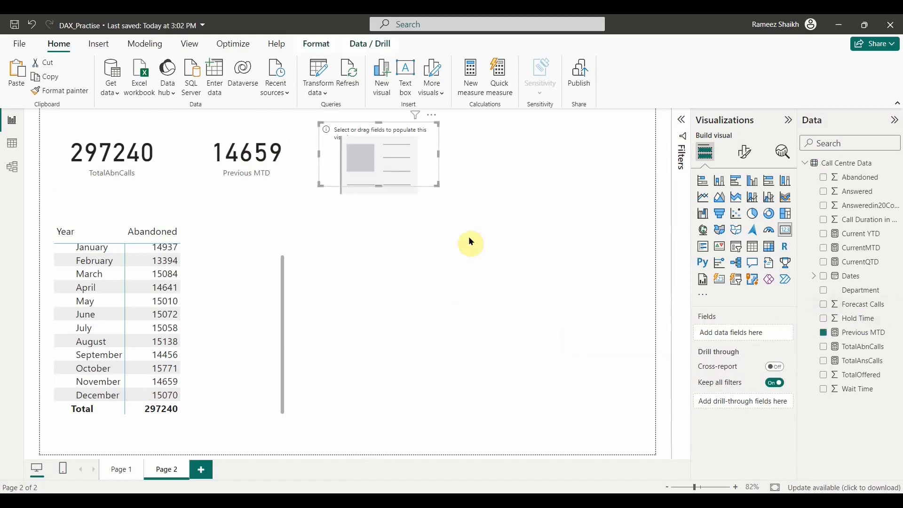
{"action": "key", "text": "ctrl+v"}
{"action": "left_click_drag", "start_coordinate": [247, 161], "coordinate": [533, 168]}
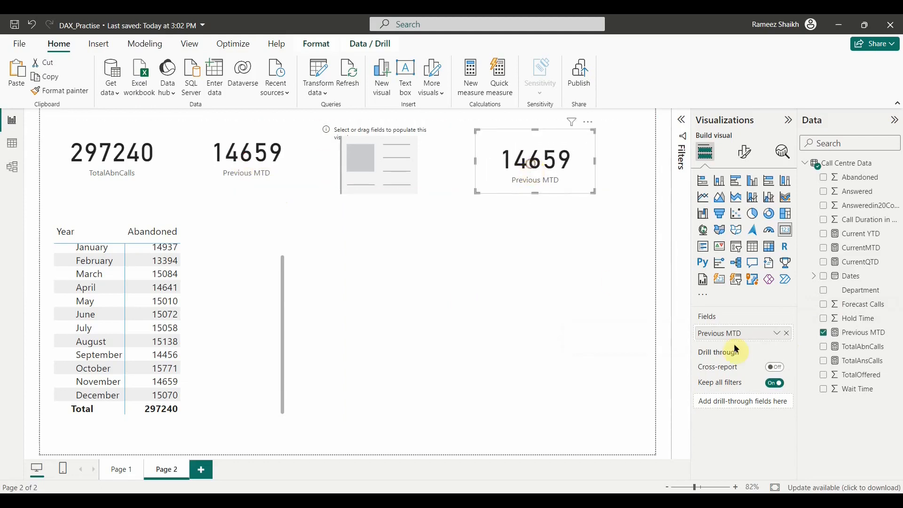
{"action": "left_click", "coordinate": [787, 334]}
{"action": "scroll", "coordinate": [188, 332], "scroll_direction": "up", "scroll_amount": 3}
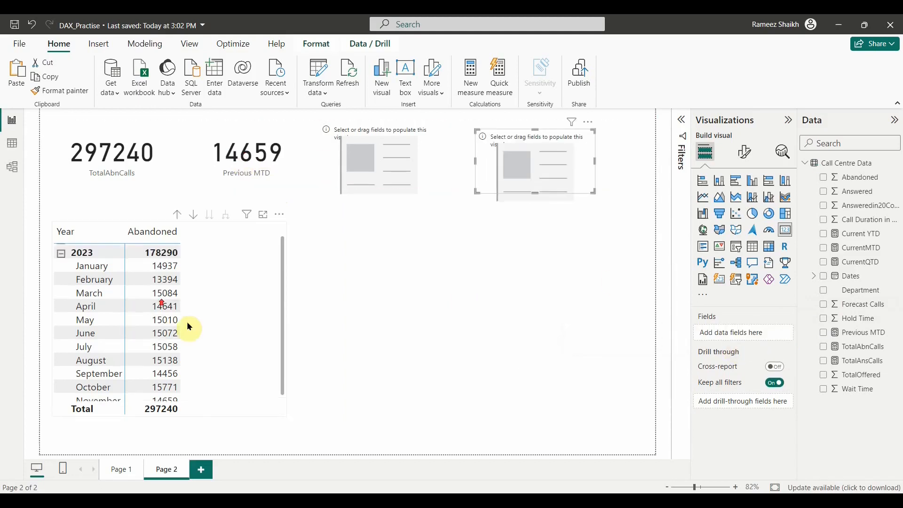
{"action": "left_click", "coordinate": [61, 267]}
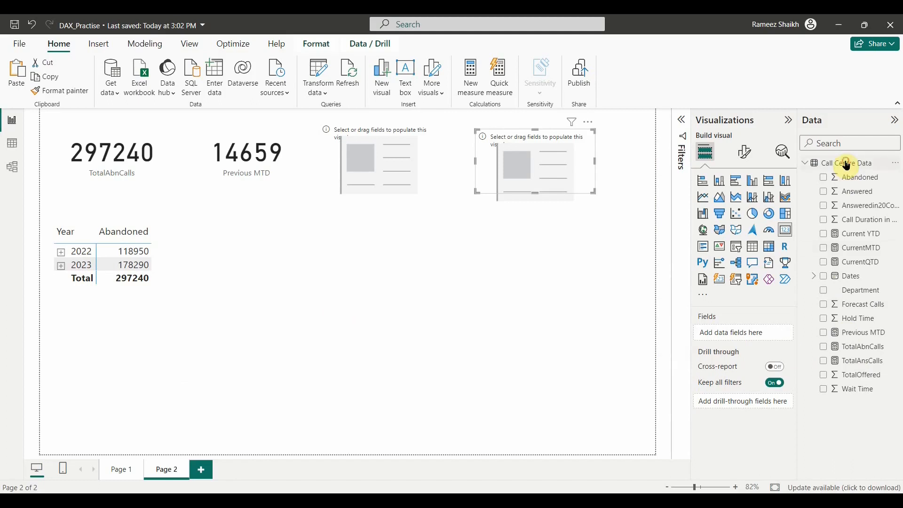
- Create a measure named PreQRT that starts with CALCULATE and takes [TotalAbnCalls] as its expression
{"action": "left_click", "coordinate": [472, 89]}
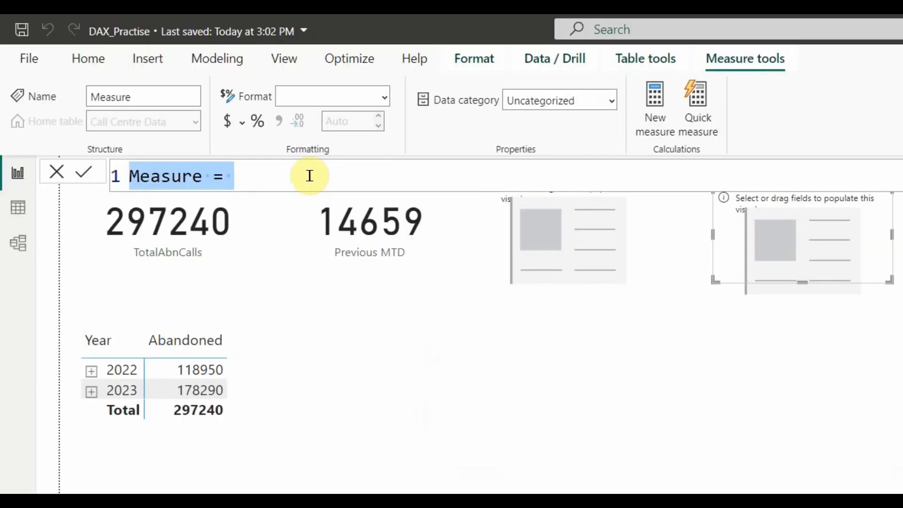
{"action": "type", "text": "PreQRT = "}
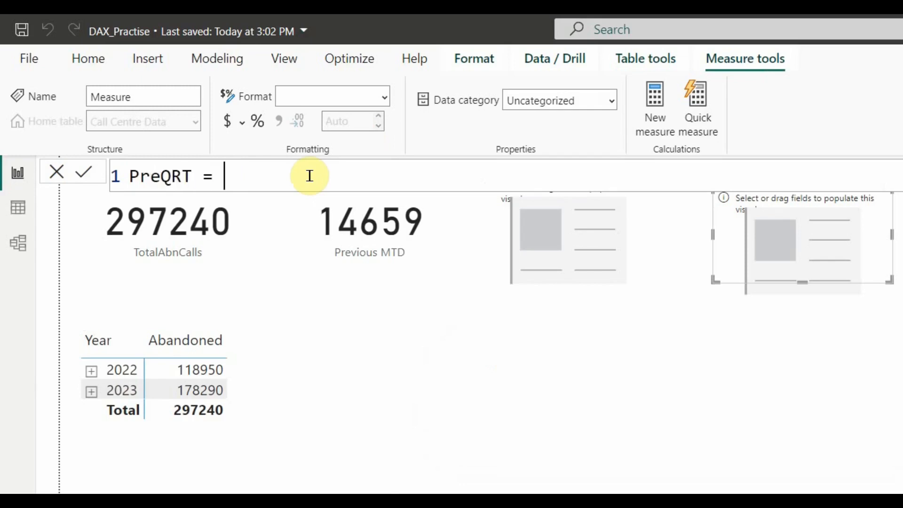
{"action": "type", "text": "cal"}
{"action": "key", "text": "Tab"}
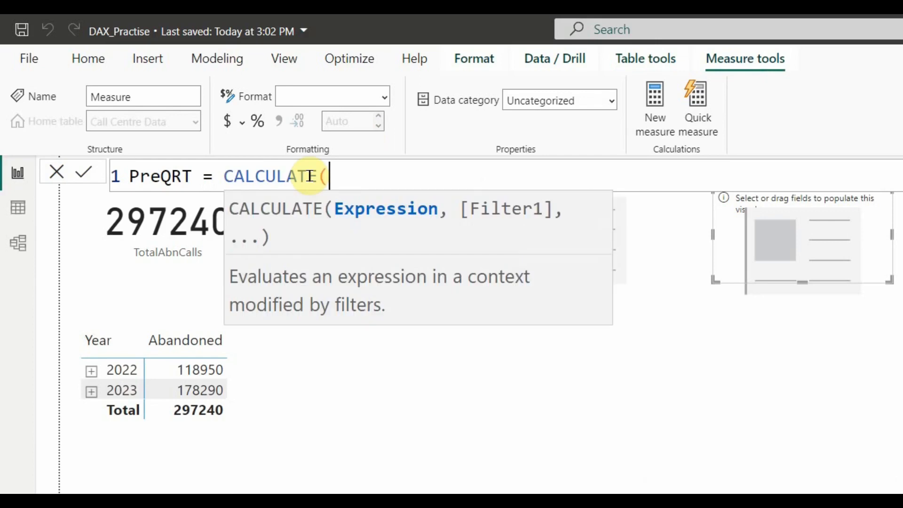
{"action": "type", "text": "tota"}
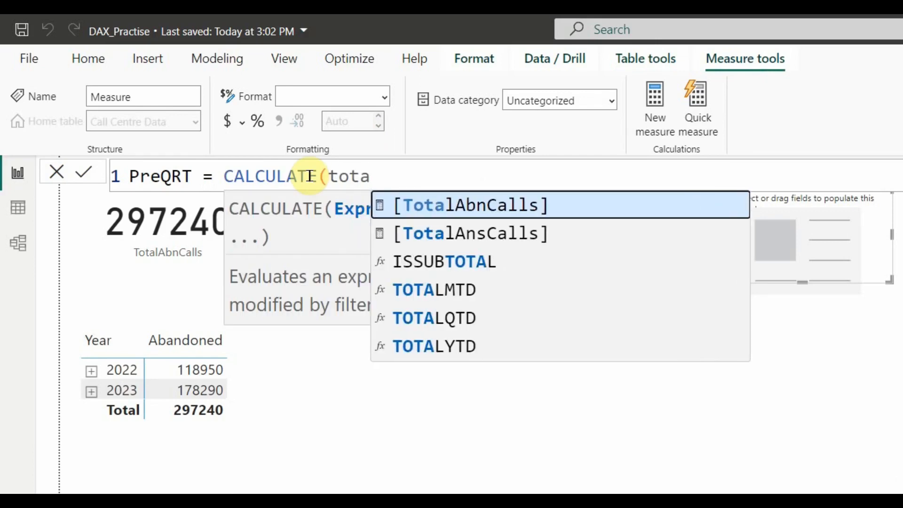
{"action": "key", "text": "Tab"}
{"action": "type", "text": ","}
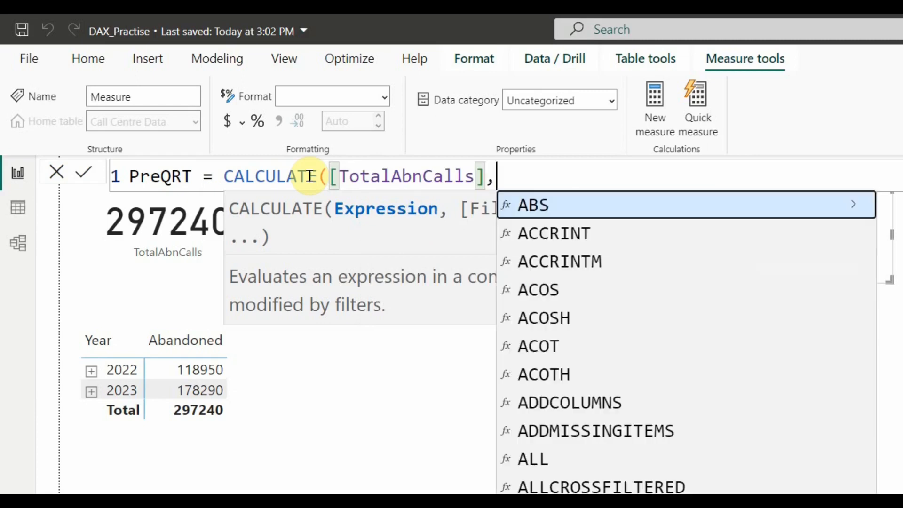
- Add PREVIOUSQUARTER as the filter function in the PreQRT measure's CALCULATE expression
{"action": "type", "text": "prev"}
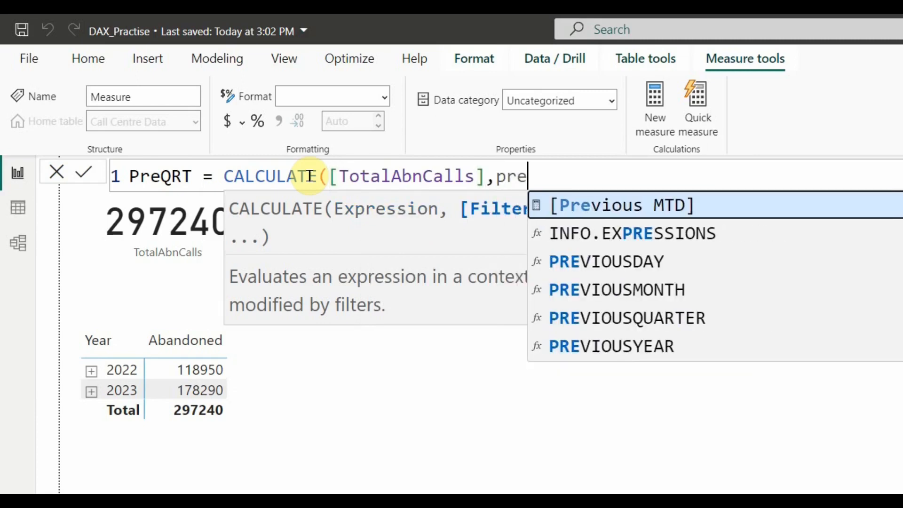
{"action": "key", "text": "Down"}
{"action": "key", "text": "Down"}
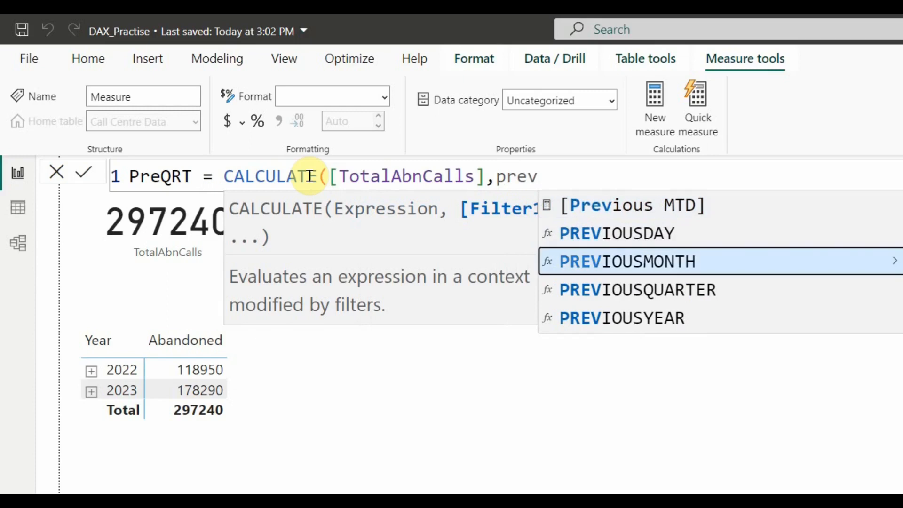
{"action": "key", "text": "Down"}
{"action": "key", "text": "Tab"}
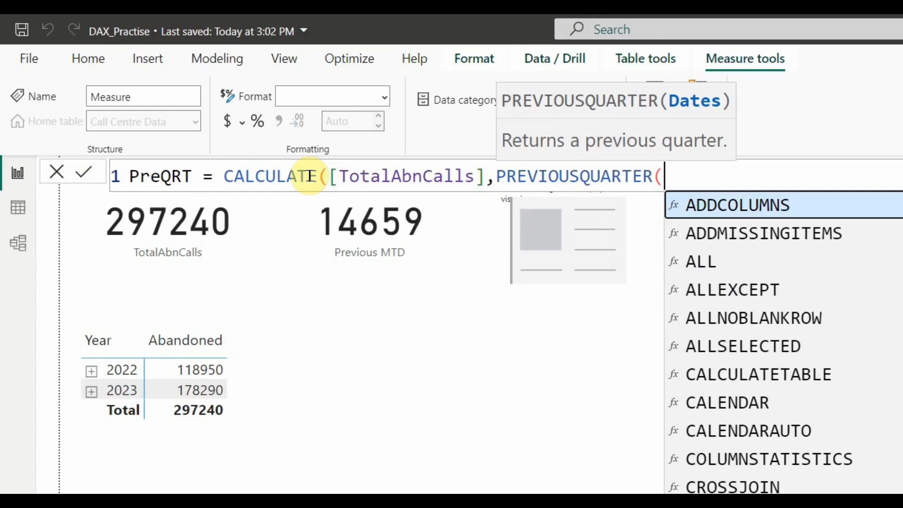
- Nest DATESQTD inside PREVIOUSQUARTER with 'Call Centre Data'[Dates] as its date column
{"action": "type", "text": "dates"}
{"action": "key", "text": "Down"}
{"action": "key", "text": "Down"}
{"action": "key", "text": "Down"}
{"action": "key", "text": "Tab"}
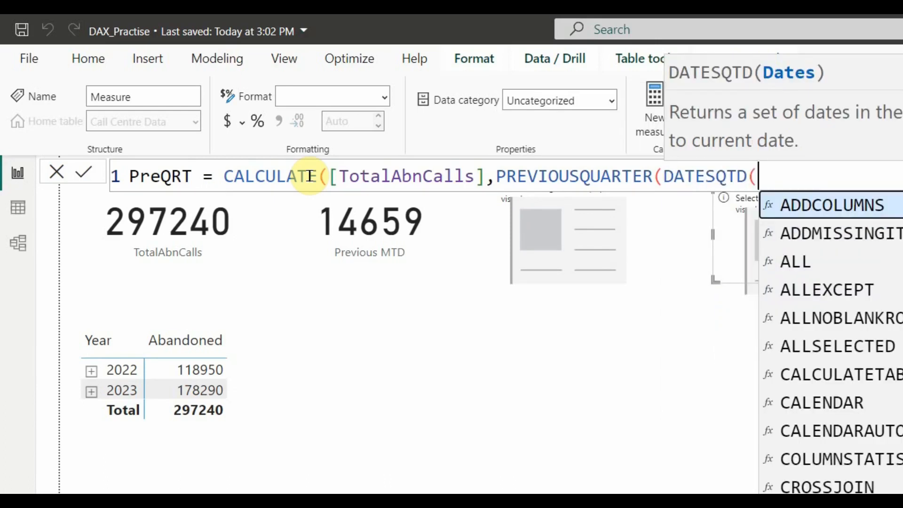
{"action": "type", "text": "dates"}
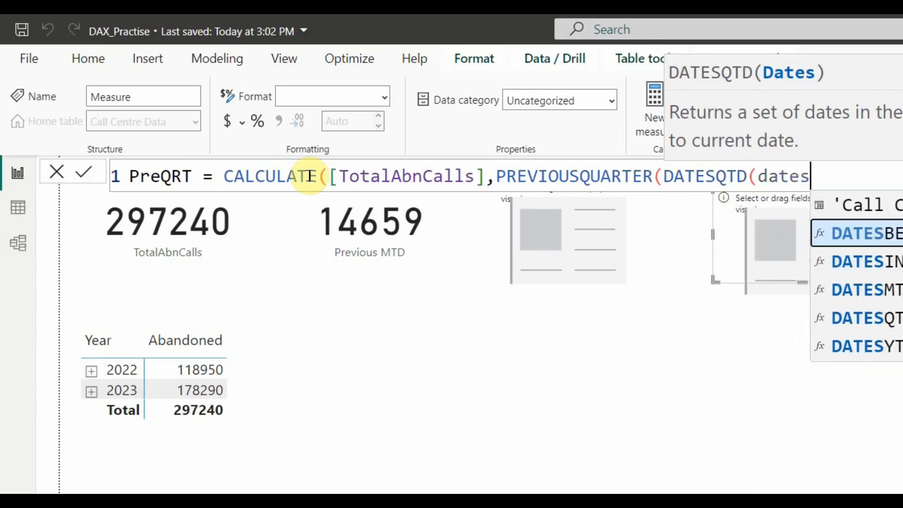
{"action": "key", "text": "Up"}
{"action": "key", "text": "Tab"}
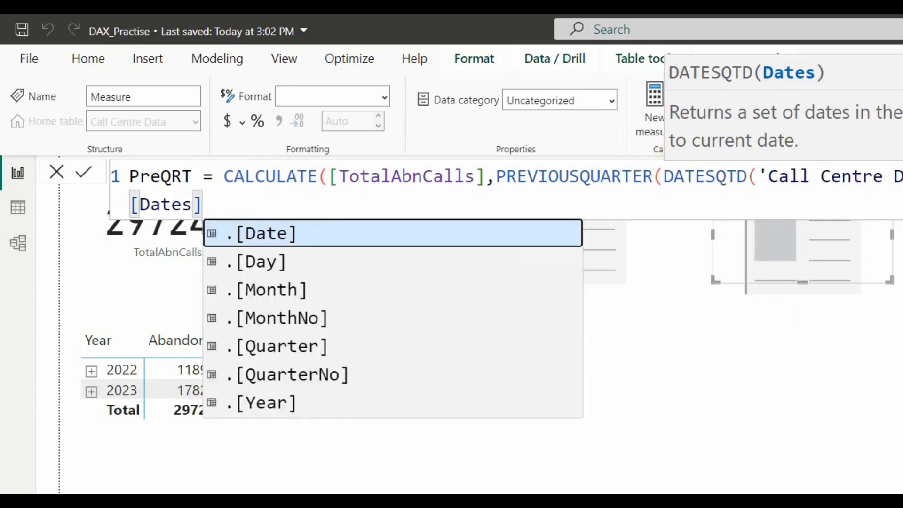
- Close all brackets and commit the PreQRT formula, and assign the measure to the empty card beside Previous MTD
{"action": "type", "text": ")))"}
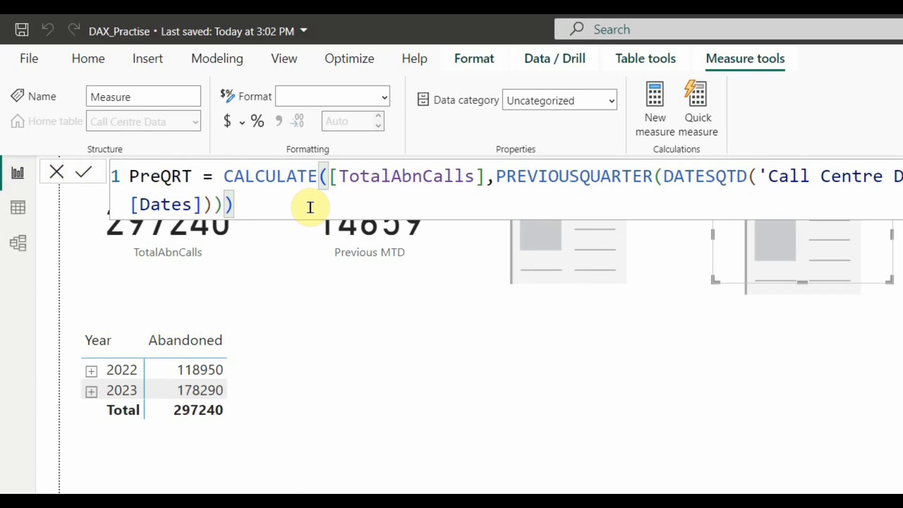
{"action": "left_click", "coordinate": [86, 177]}
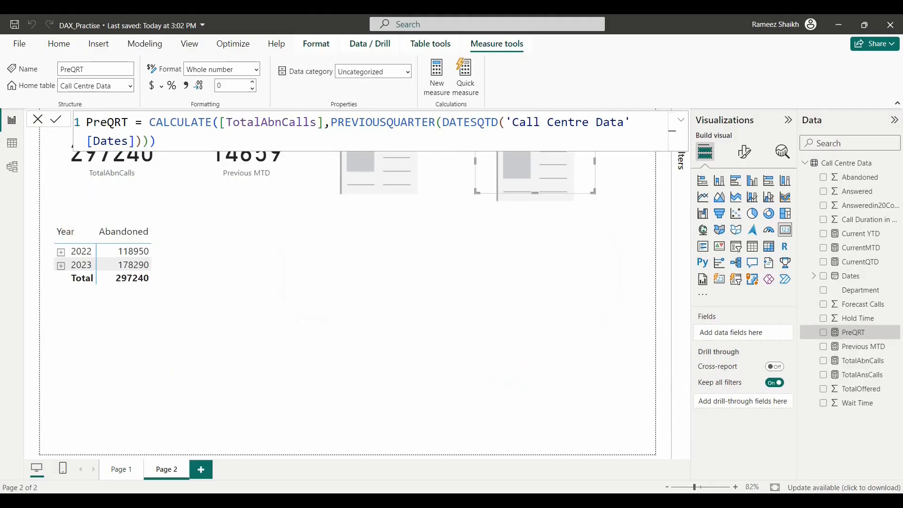
{"action": "left_click_drag", "start_coordinate": [854, 333], "coordinate": [403, 178]}
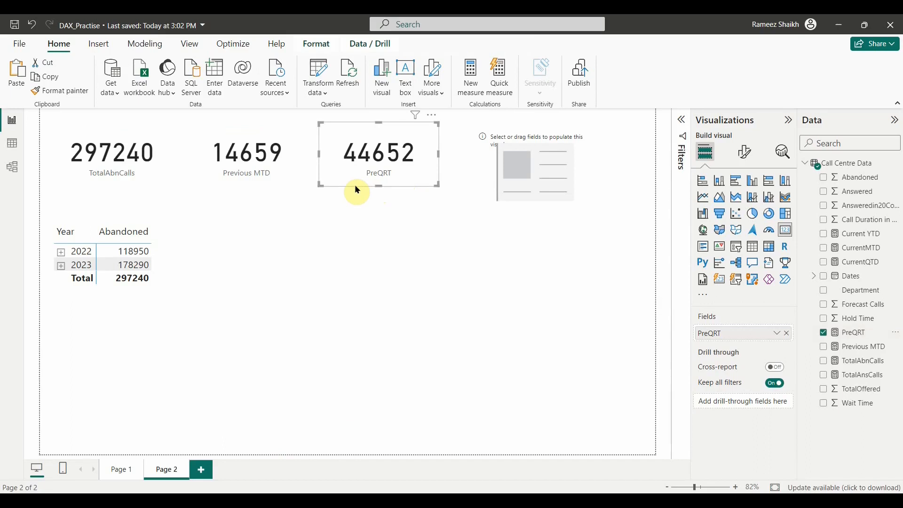
- Reset the matrix rows to the full Date Hierarchy of Dates and remove Day and Month, keeping Year and Quarter
{"action": "left_click", "coordinate": [186, 295]}
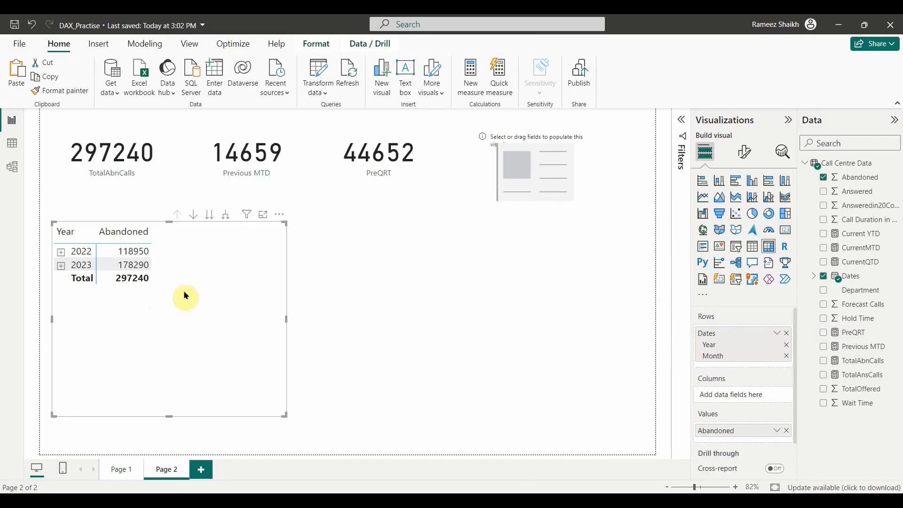
{"action": "left_click", "coordinate": [777, 333]}
{"action": "left_click", "coordinate": [803, 410]}
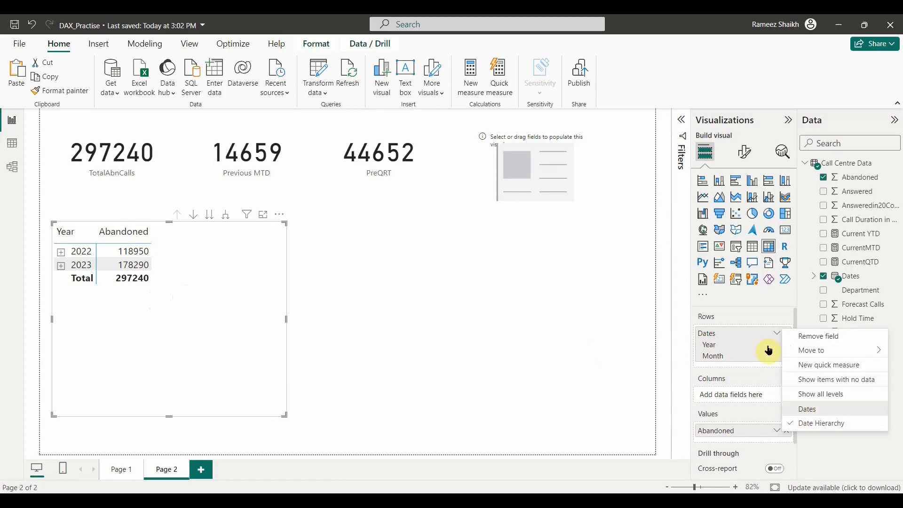
{"action": "left_click", "coordinate": [777, 333]}
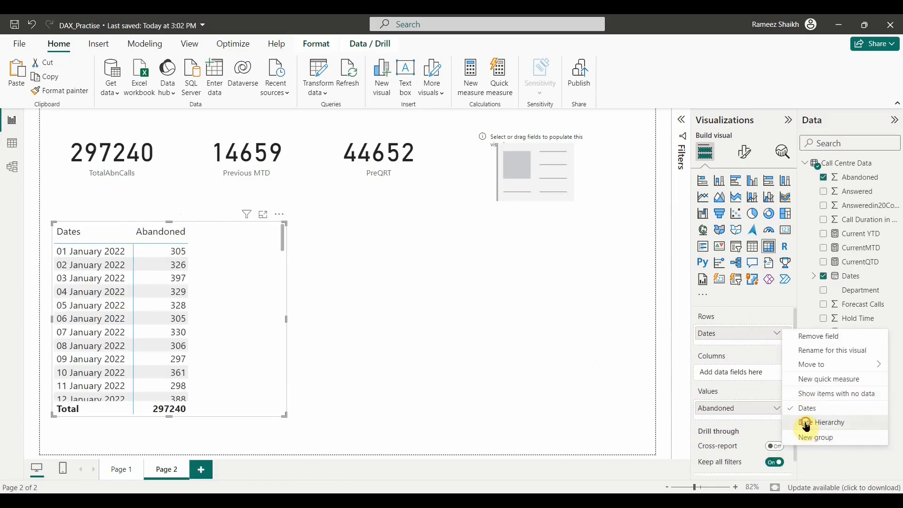
{"action": "left_click", "coordinate": [806, 422]}
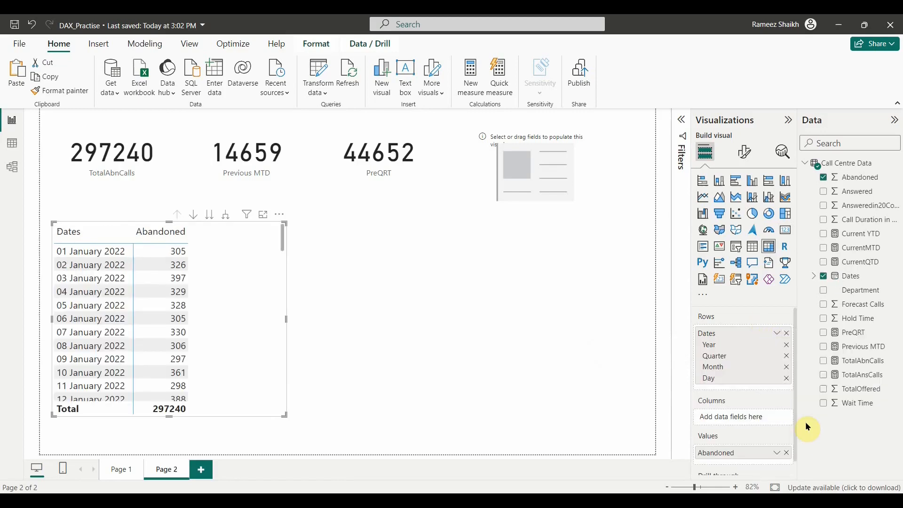
{"action": "left_click", "coordinate": [786, 378]}
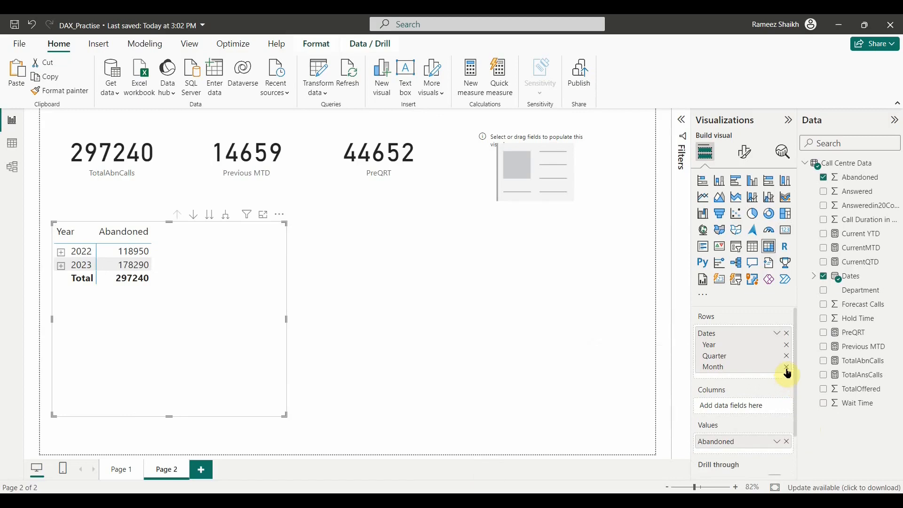
{"action": "left_click", "coordinate": [787, 368]}
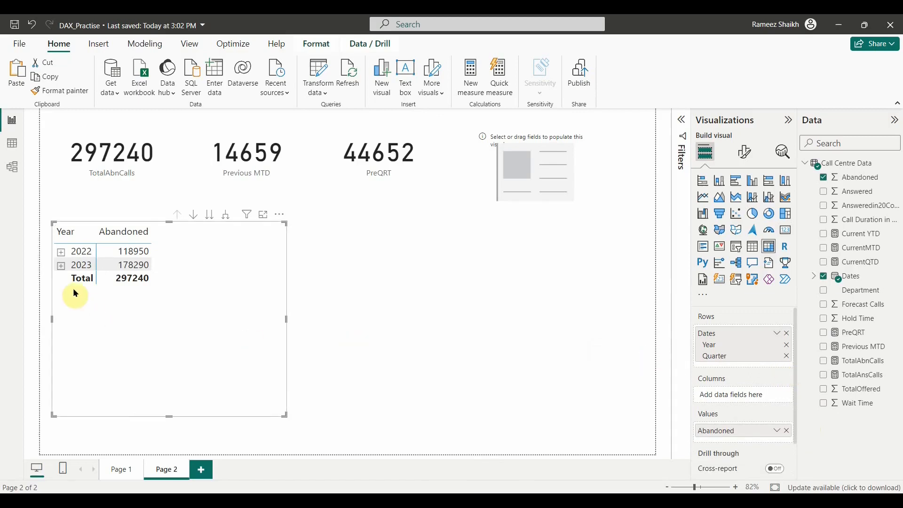
- Expand 2023 in the matrix to compare Qtr 3 with the PreQRT card, and remove the Quarter level from the rows
{"action": "left_click", "coordinate": [61, 266]}
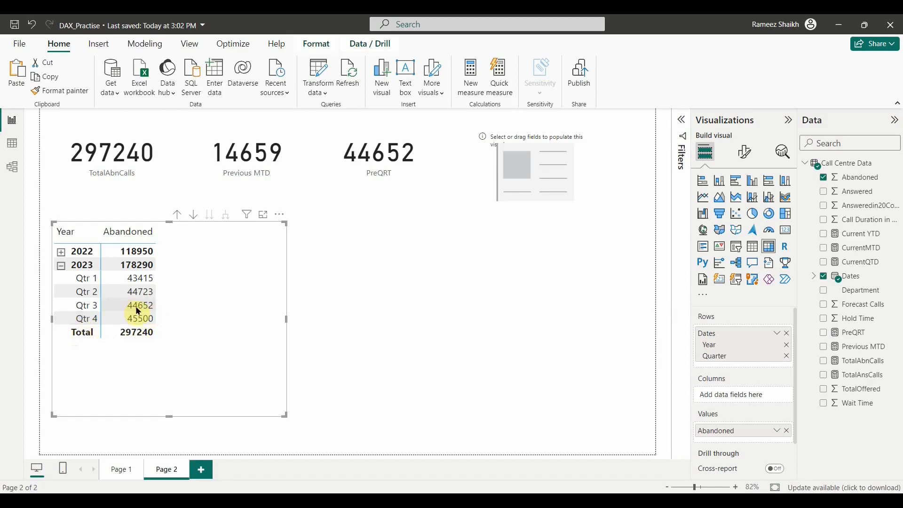
{"action": "left_click", "coordinate": [392, 171]}
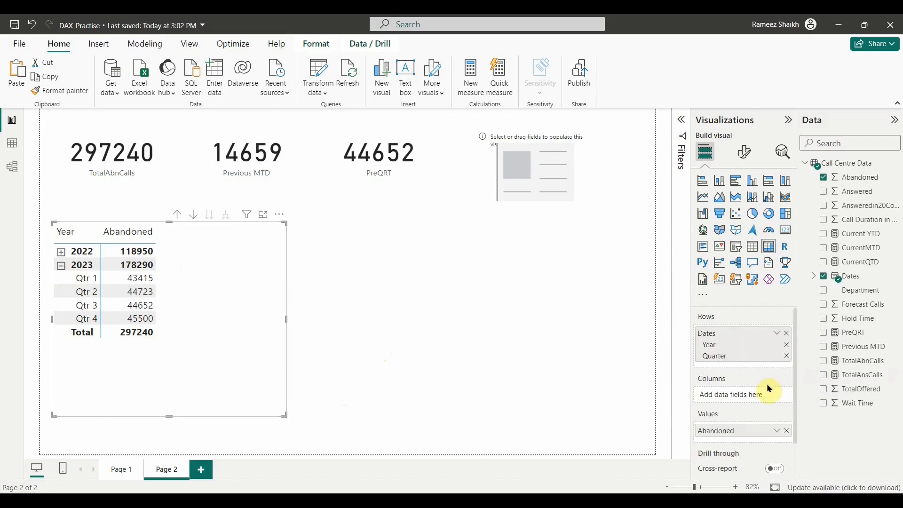
{"action": "left_click", "coordinate": [787, 356]}
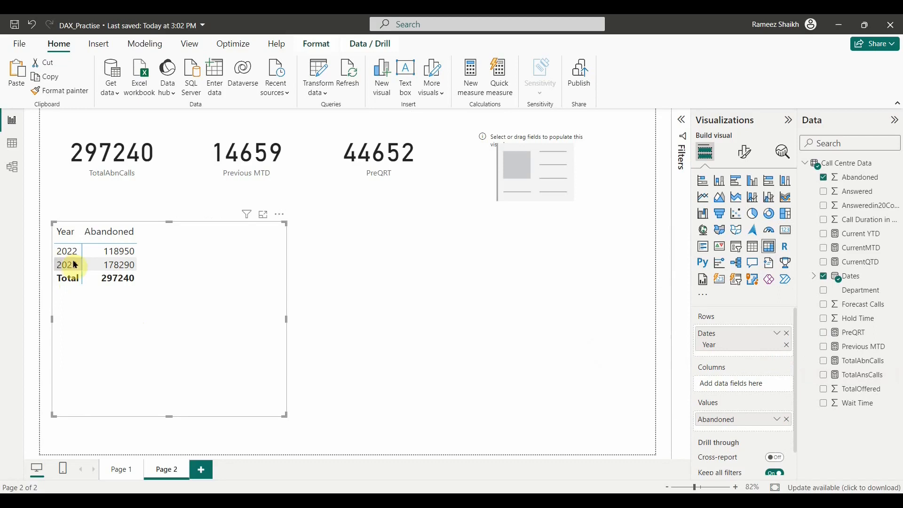
- With the remaining empty card selected, create a measure named PreYTD that starts with CALCULATE and takes [TotalAbnCalls] as its expression
{"action": "left_click", "coordinate": [536, 165]}
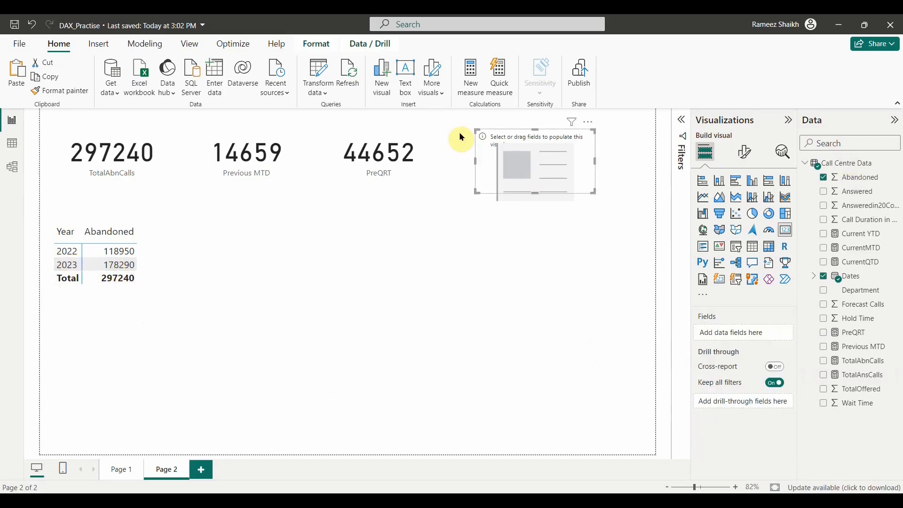
{"action": "left_click", "coordinate": [472, 78]}
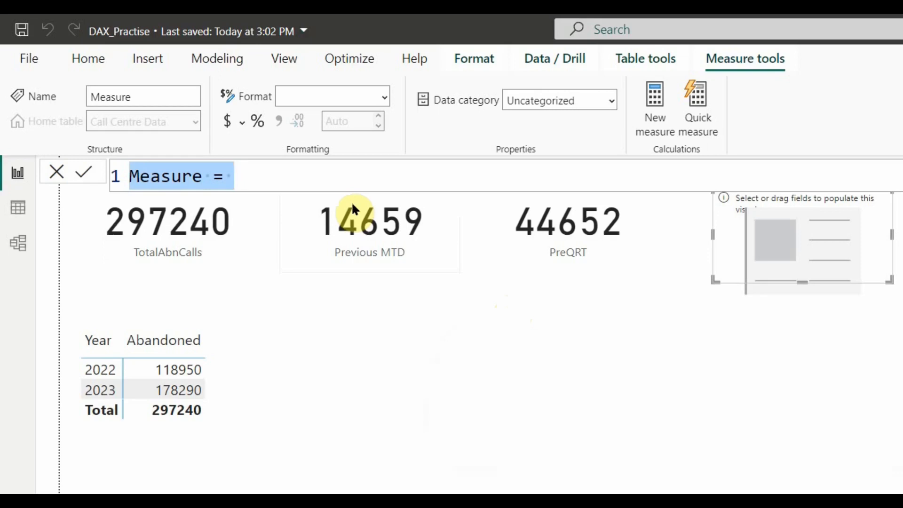
{"action": "type", "text": "PreYTD "}
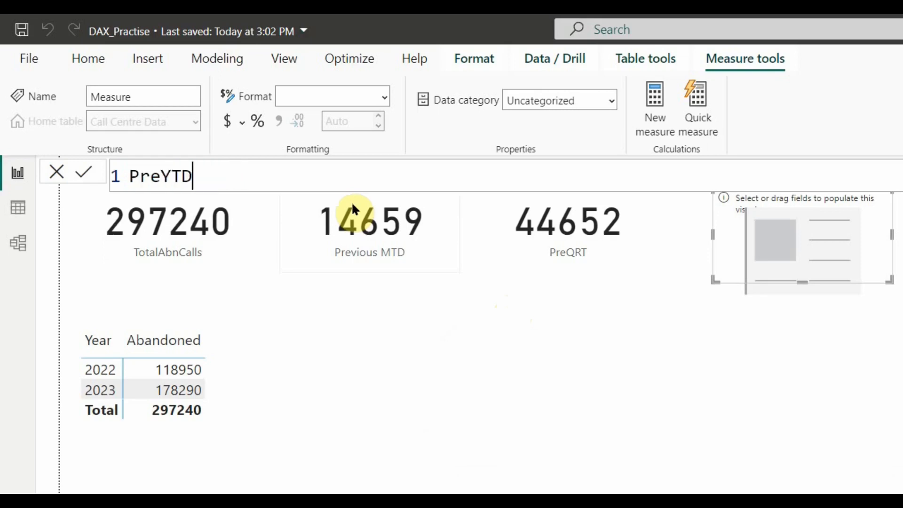
{"action": "type", "text": "= cal"}
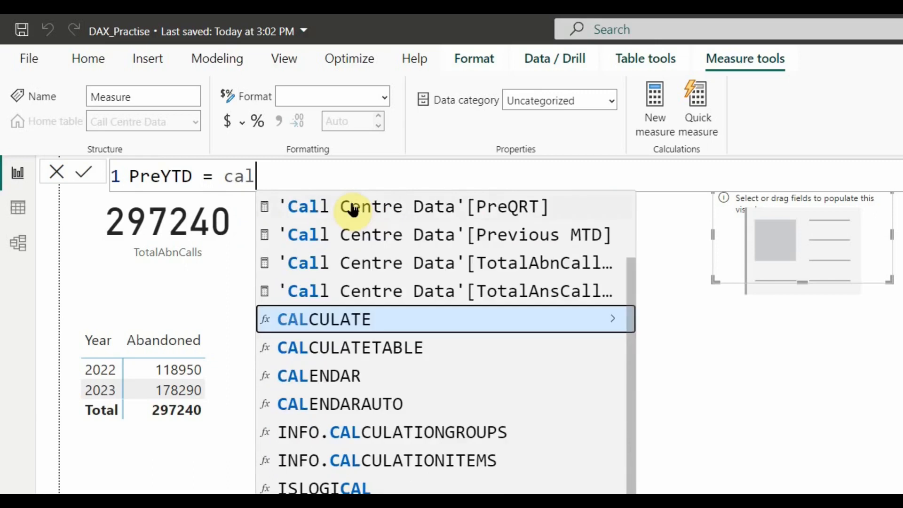
{"action": "key", "text": "Tab"}
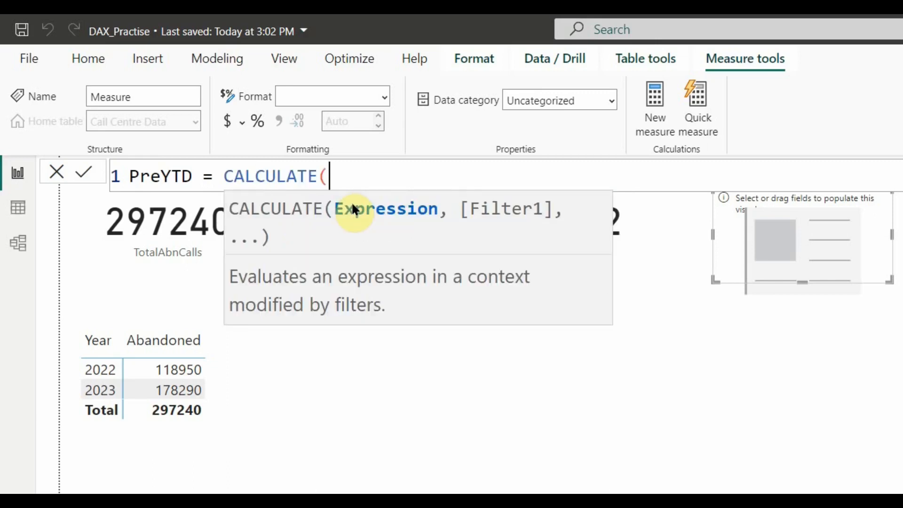
{"action": "type", "text": "tot"}
{"action": "key", "text": "Tab"}
{"action": "type", "text": ","}
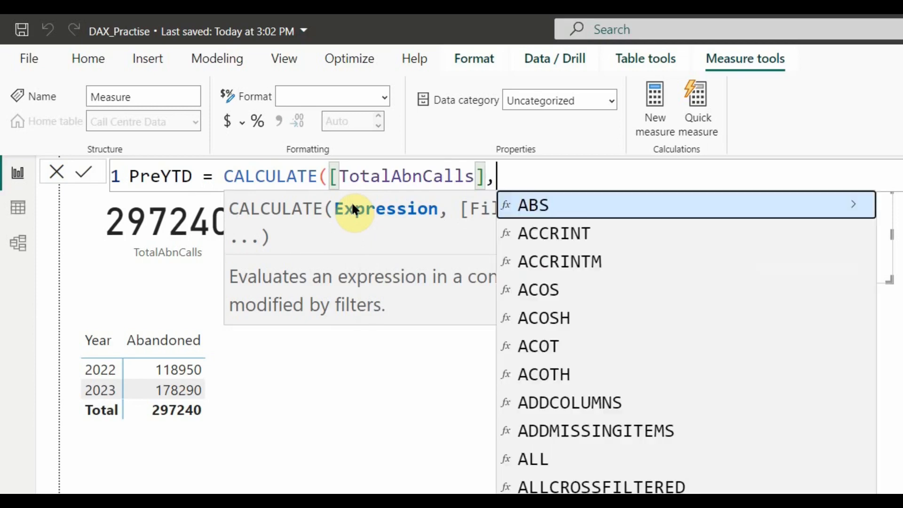
- Add PREVIOUSYEAR as the filter function in the PreYTD measure's CALCULATE expression
{"action": "type", "text": "prev"}
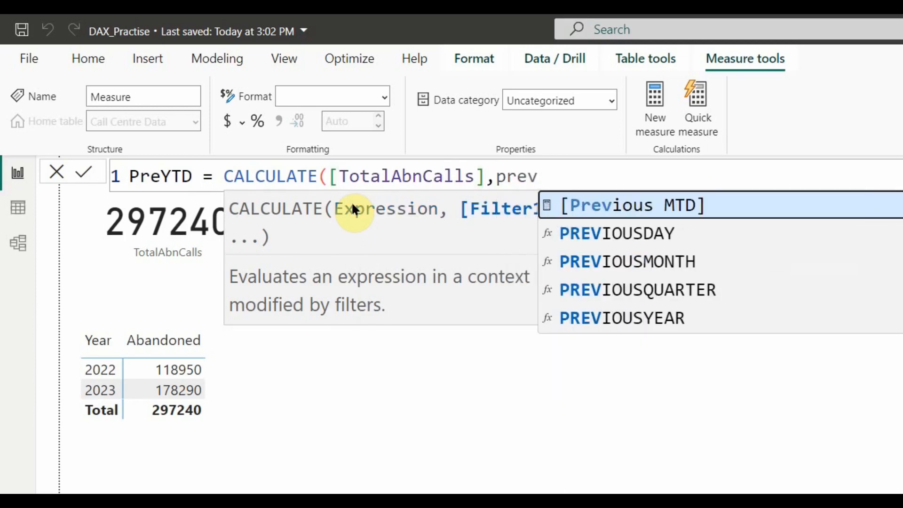
{"action": "key", "text": "Down"}
{"action": "key", "text": "Down"}
{"action": "key", "text": "Down"}
{"action": "key", "text": "Down"}
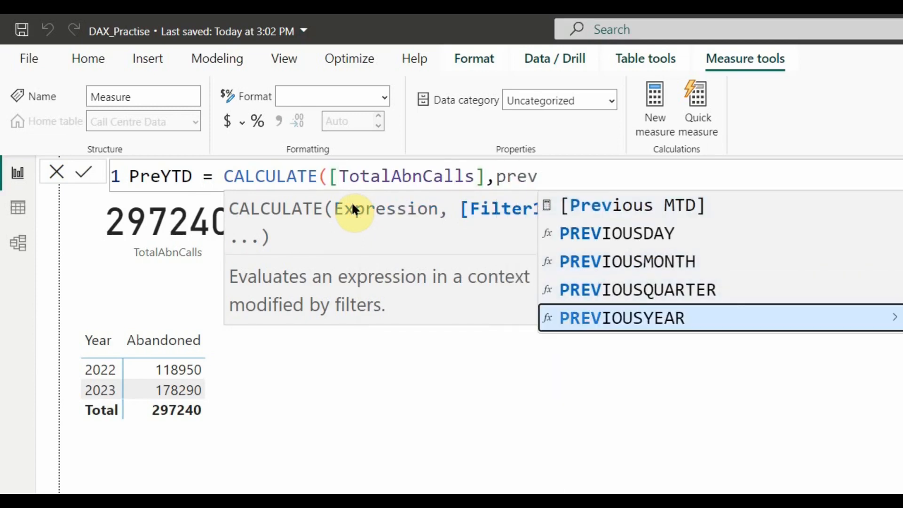
{"action": "key", "text": "Tab"}
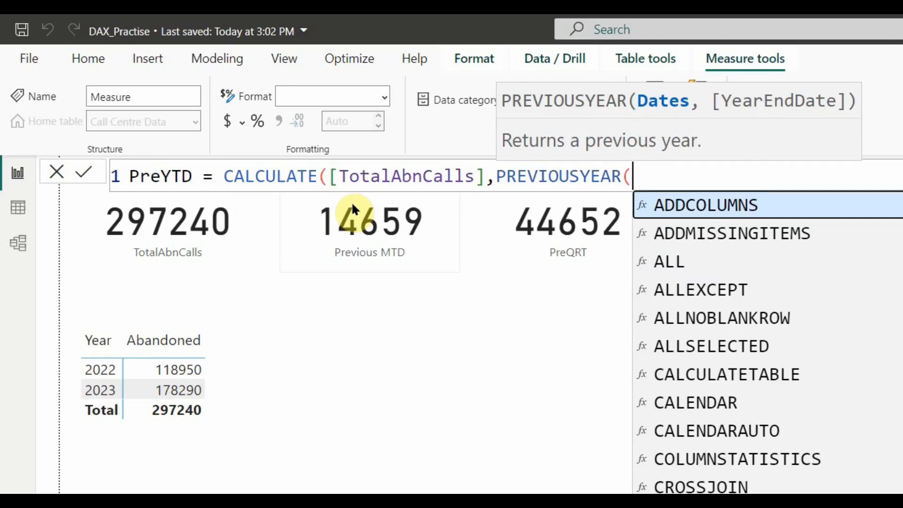
- Nest DATESYTD over 'Call Centre Data'[Dates] inside PREVIOUSYEAR, close all brackets and commit the PreYTD measure
{"action": "type", "text": "dates"}
{"action": "key", "text": "Down"}
{"action": "key", "text": "Down"}
{"action": "key", "text": "Down"}
{"action": "key", "text": "Down"}
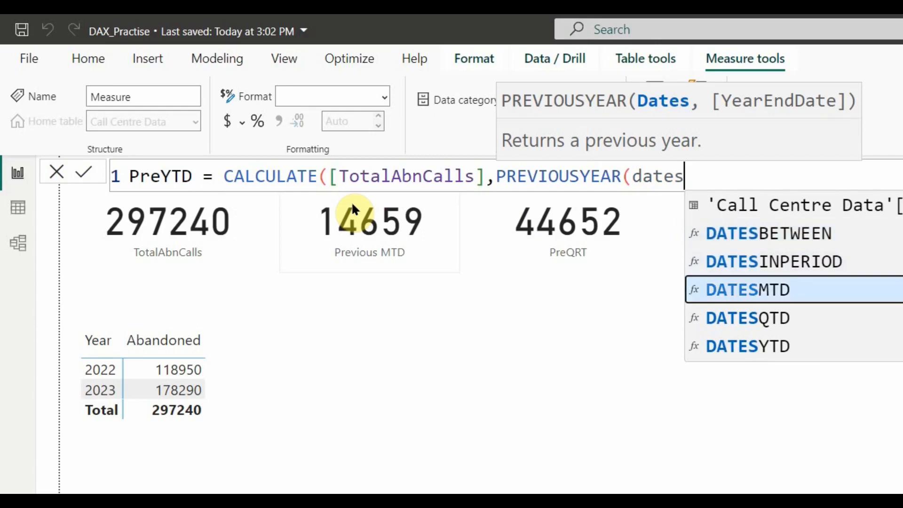
{"action": "key", "text": "Tab"}
{"action": "type", "text": "dates"}
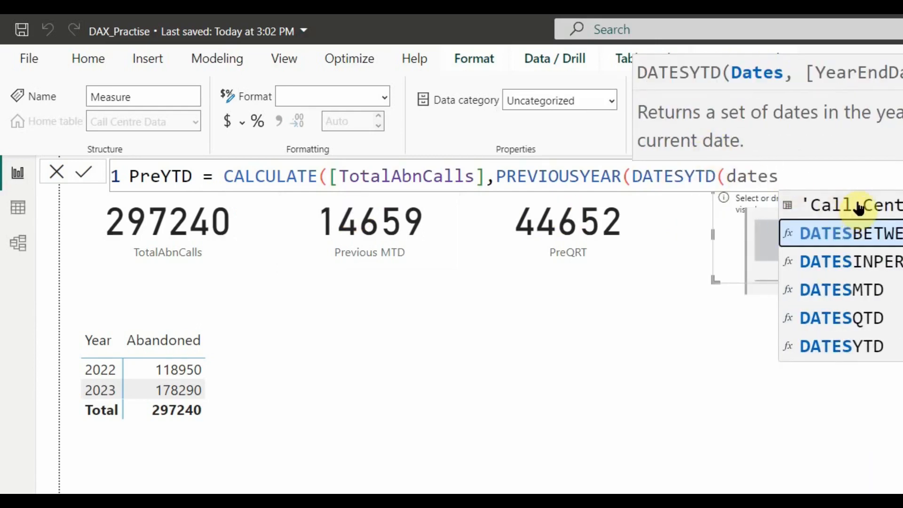
{"action": "left_click", "coordinate": [859, 207]}
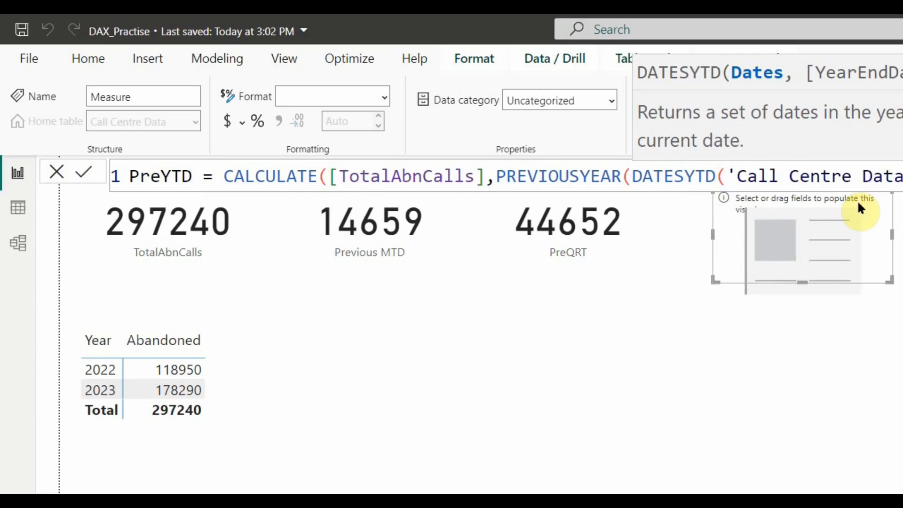
{"action": "type", "text": ")))"}
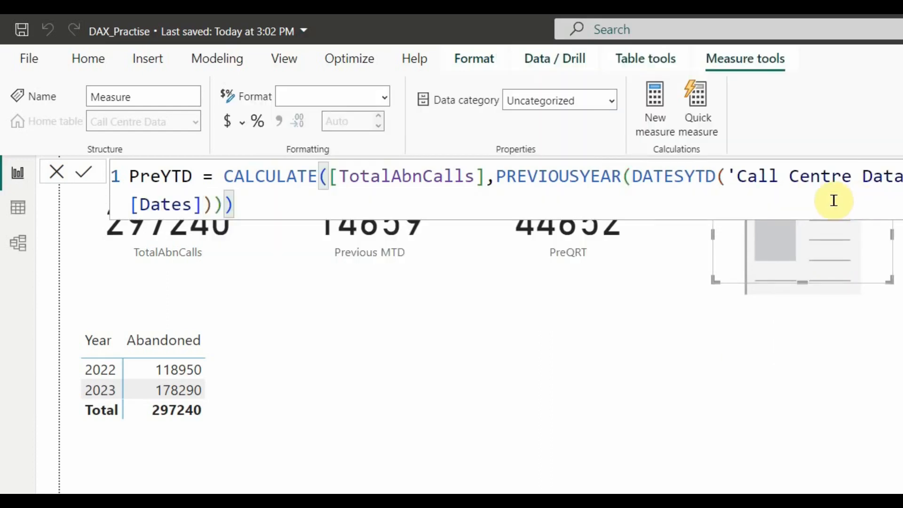
{"action": "left_click", "coordinate": [83, 174]}
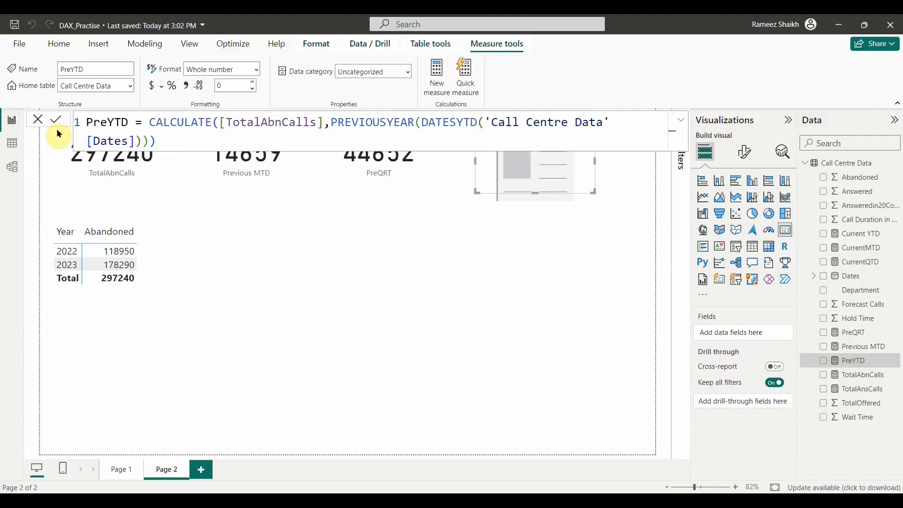
- Assign PreYTD to the remaining empty card and align that card in the row beside PreQRT
{"action": "left_click_drag", "start_coordinate": [859, 364], "coordinate": [559, 177]}
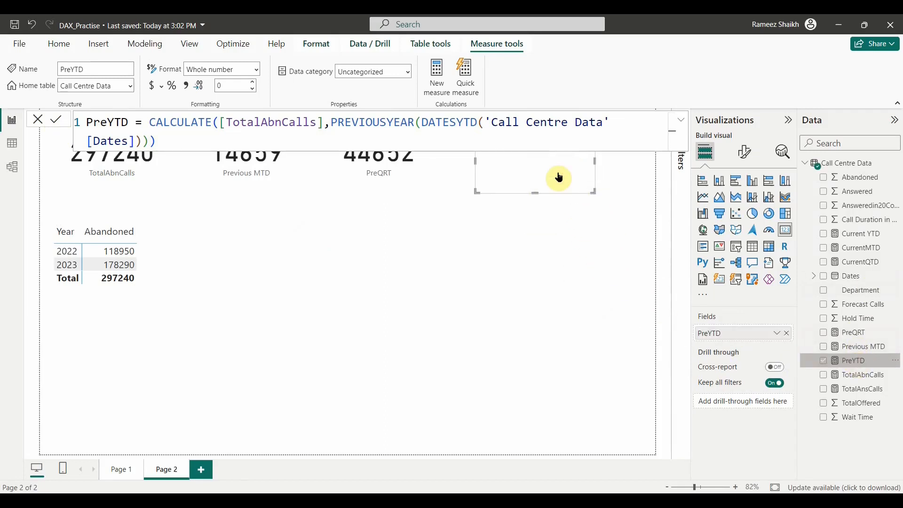
{"action": "left_click", "coordinate": [501, 231]}
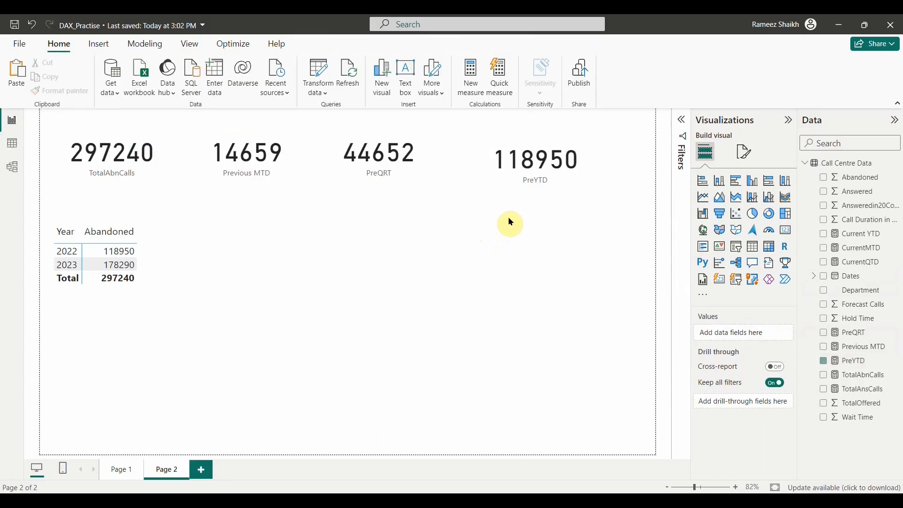
{"action": "left_click", "coordinate": [493, 177]}
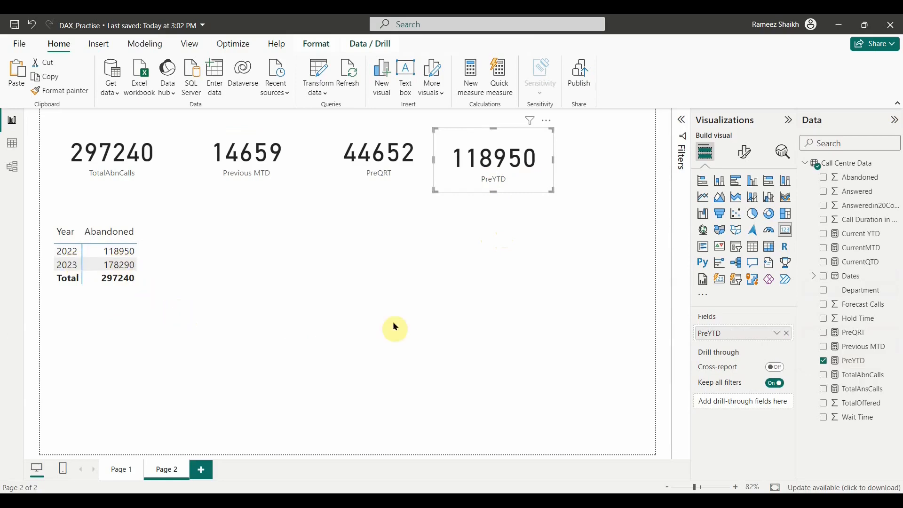
{"action": "left_click_drag", "start_coordinate": [486, 180], "coordinate": [492, 173]}
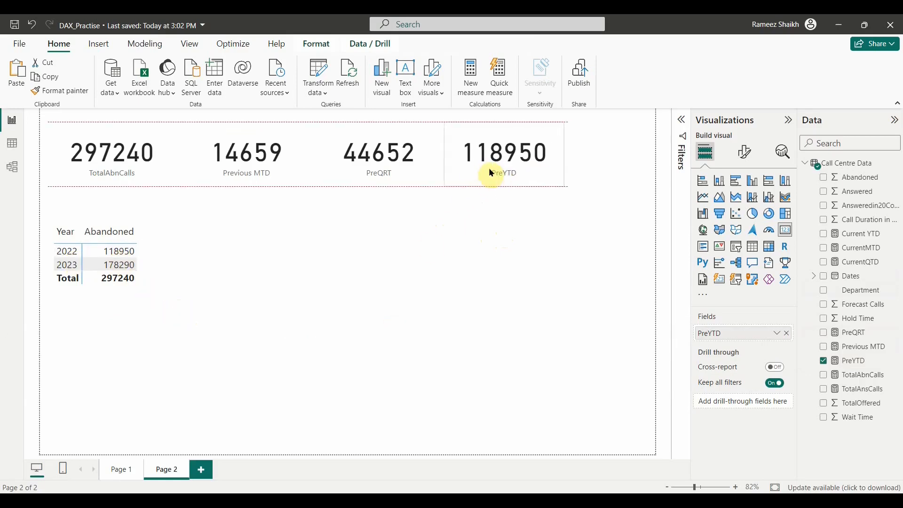